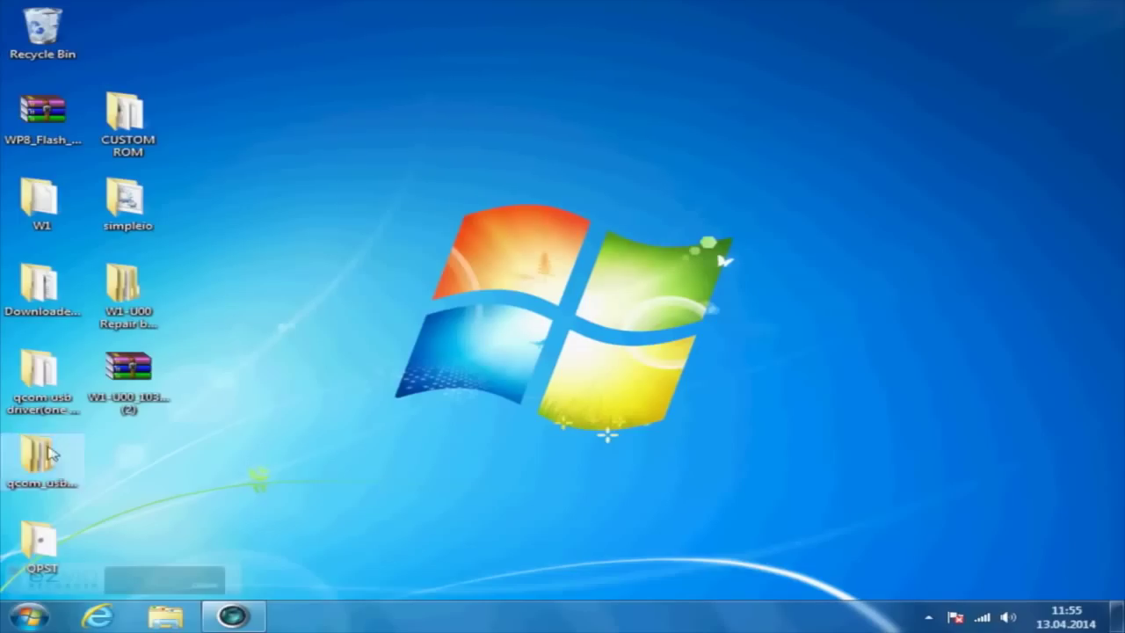
Start the Qualcomm USB driver setup from the qcom usb driver folder, continue to the driver build choice, and quit the wizard
left_click(40, 376)
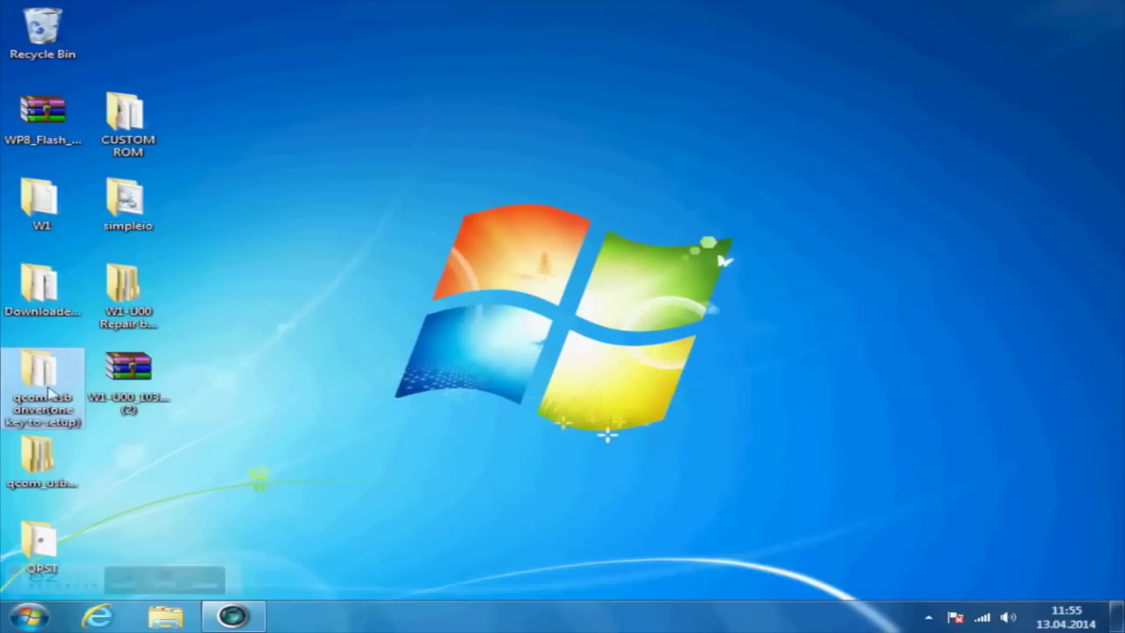
double_click(50, 393)
left_click(356, 307)
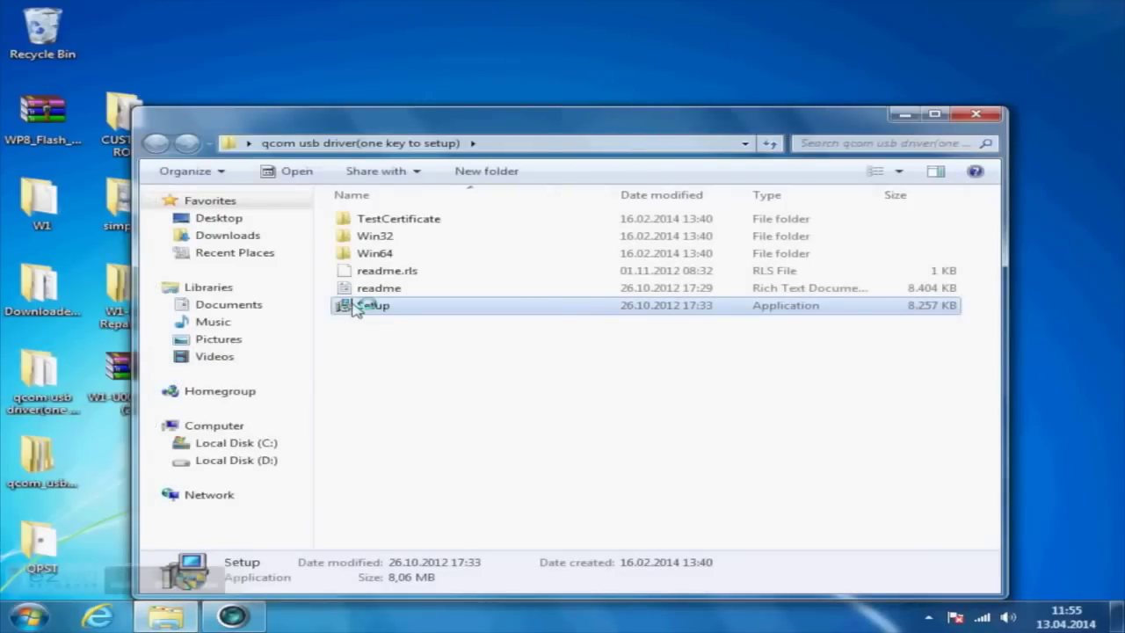
double_click(355, 307)
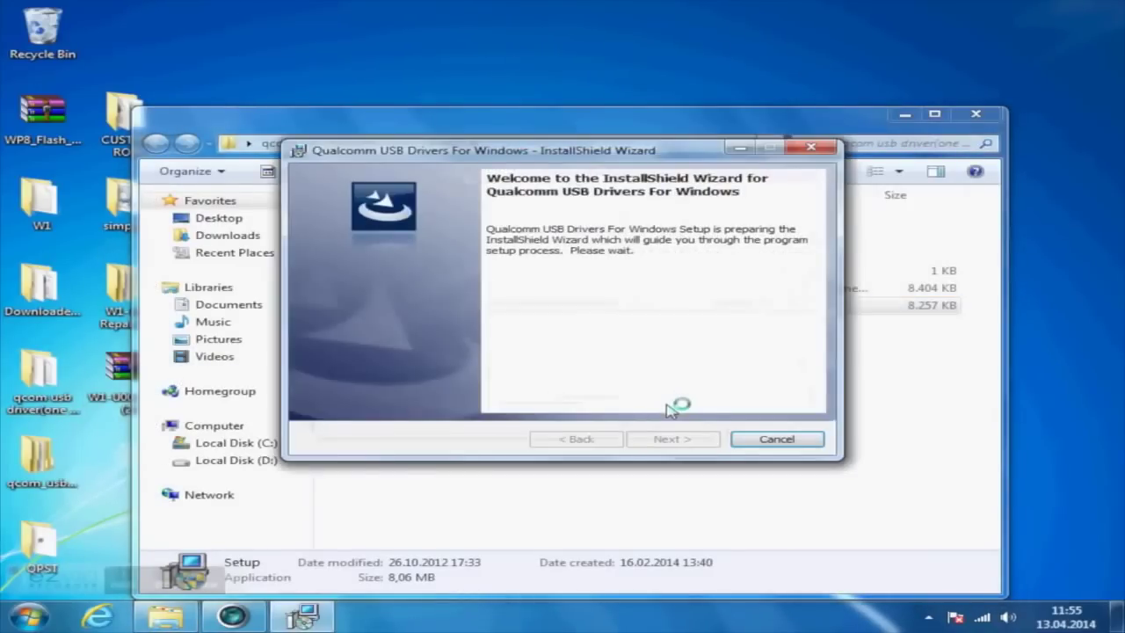
left_click(681, 439)
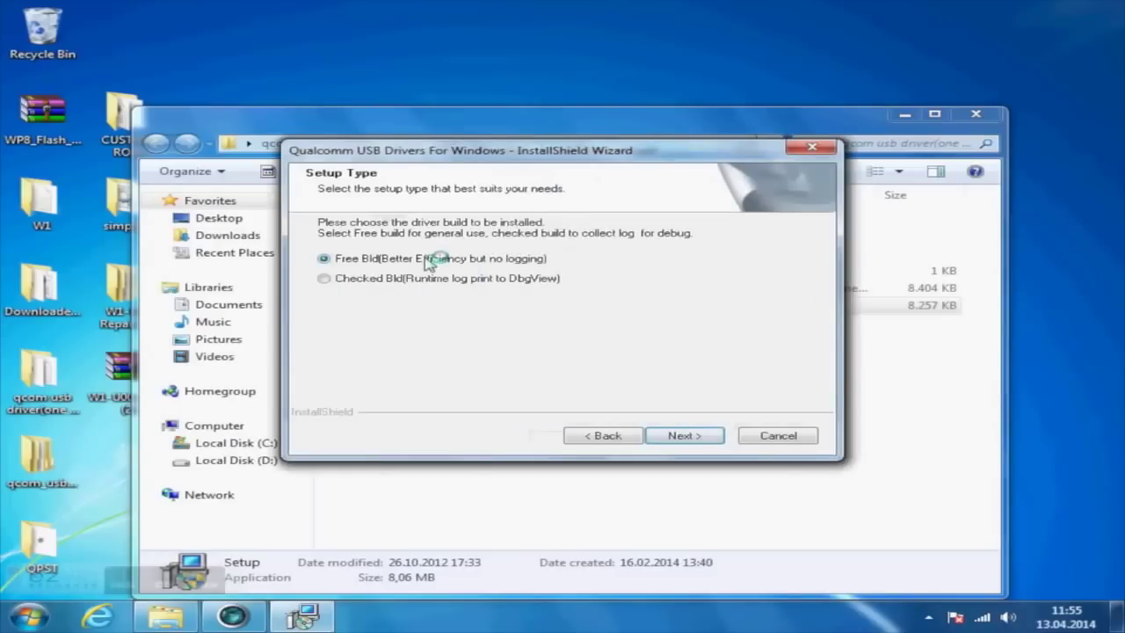
left_click(812, 148)
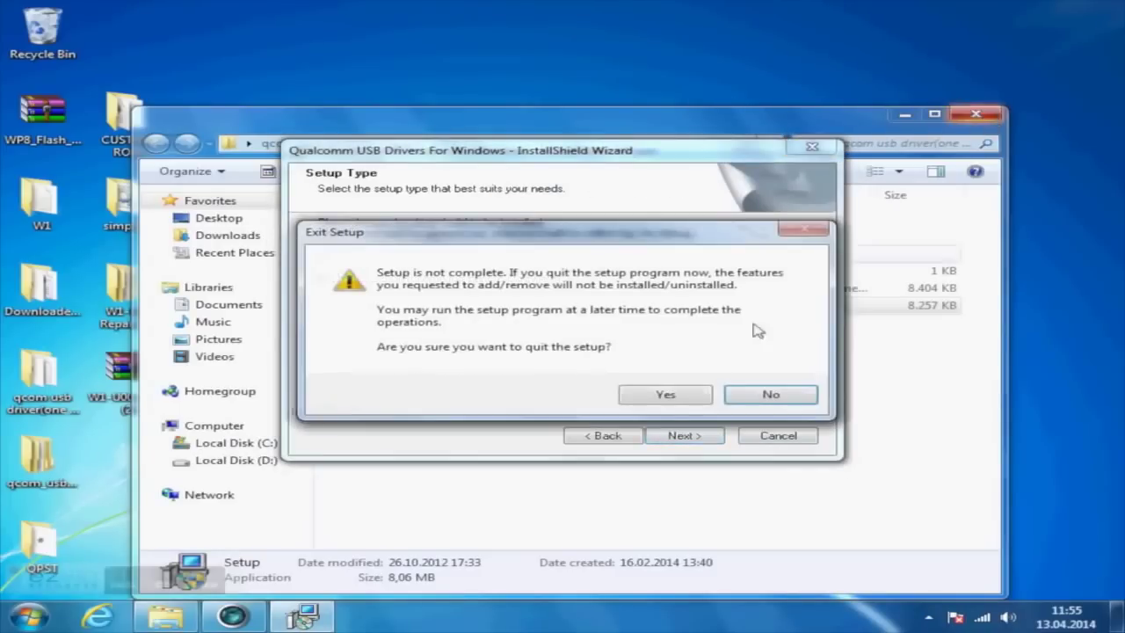
left_click(665, 394)
left_click(698, 436)
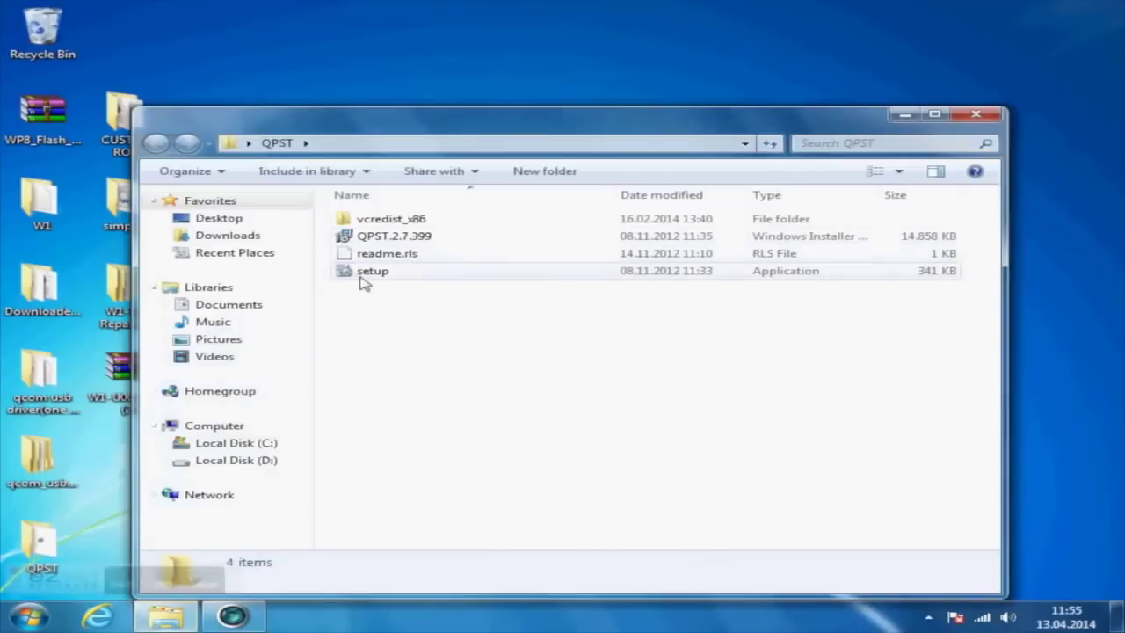
Start the QPST setup from the QPST folder, cancel the installation and close the folder
left_click(371, 274)
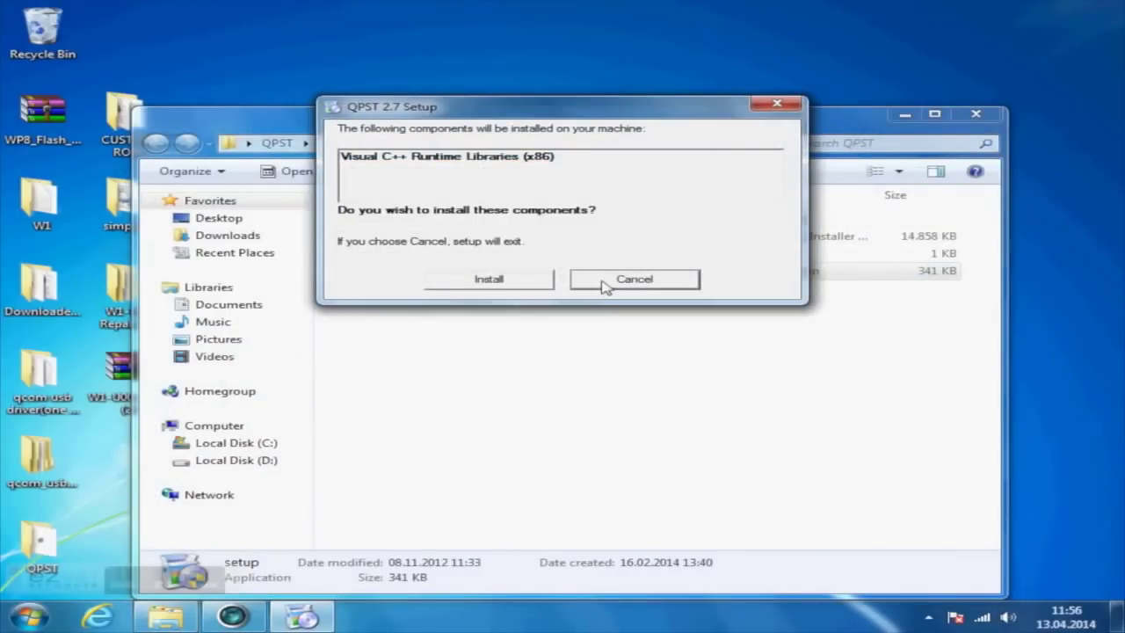
left_click(605, 286)
key("Return")
left_click(976, 113)
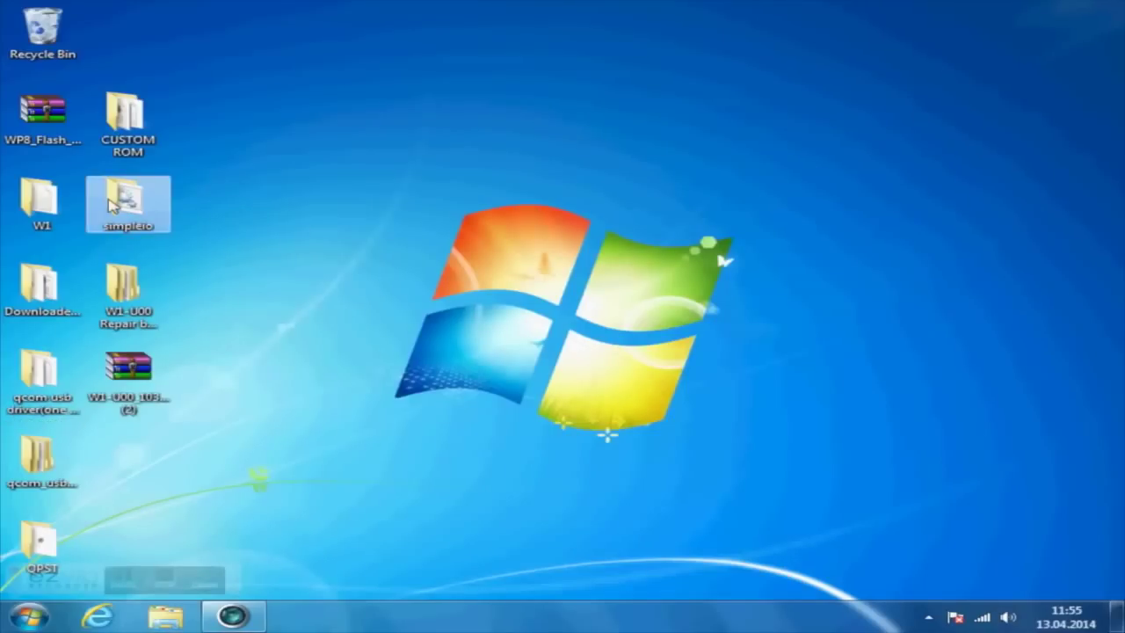
Run the installsimpleio batch file from the simpleio folder as administrator, then close the folder
double_click(112, 205)
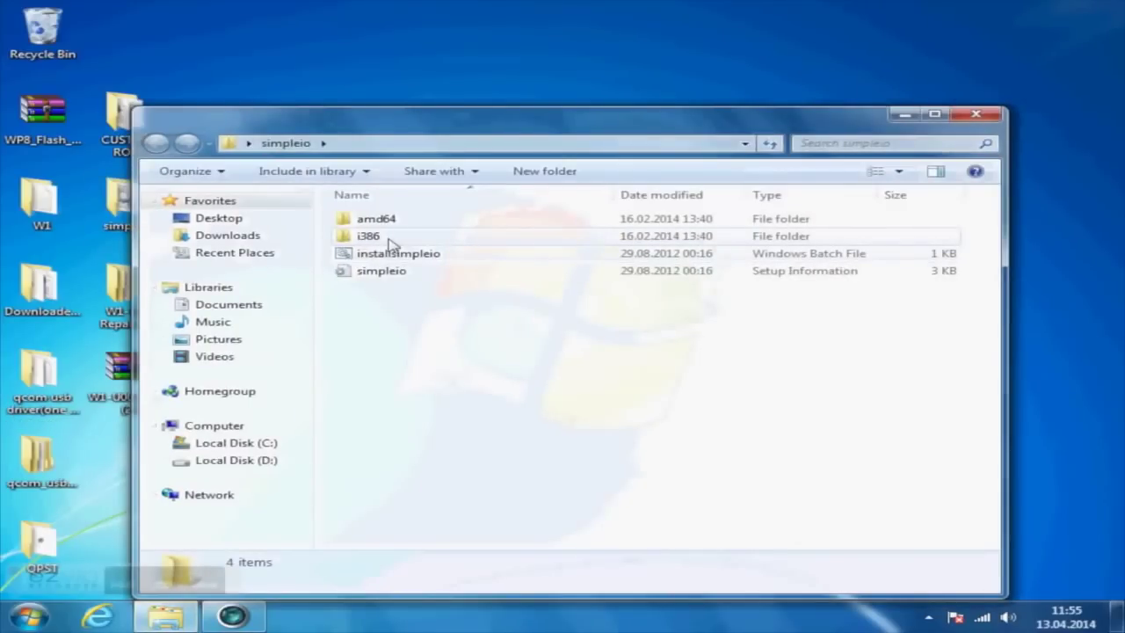
left_click(393, 253)
right_click(402, 250)
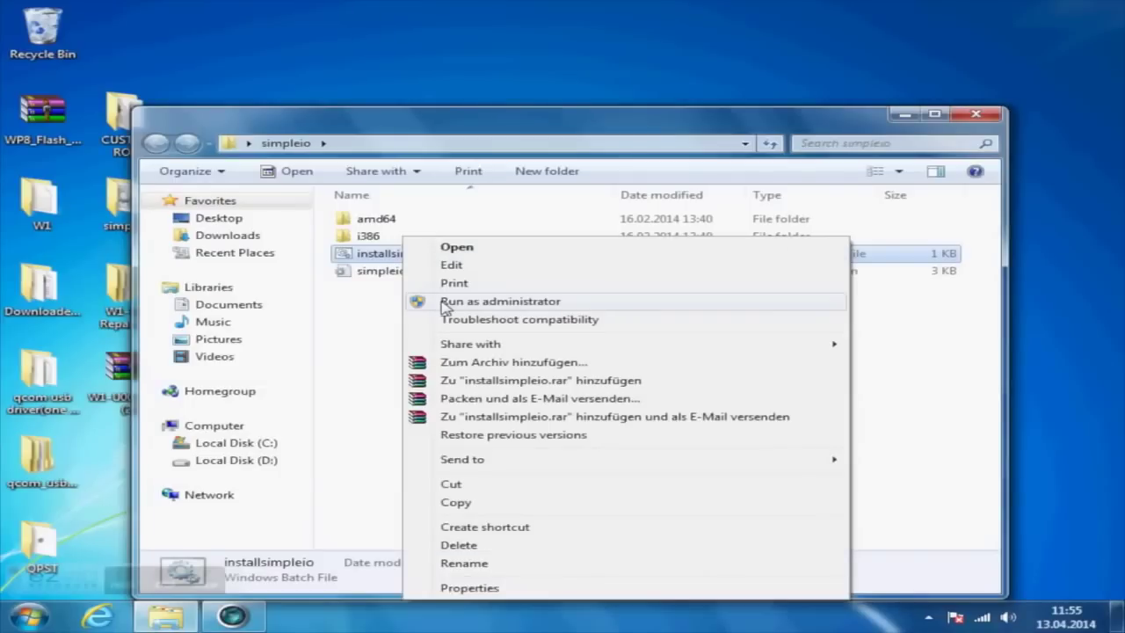
left_click(443, 302)
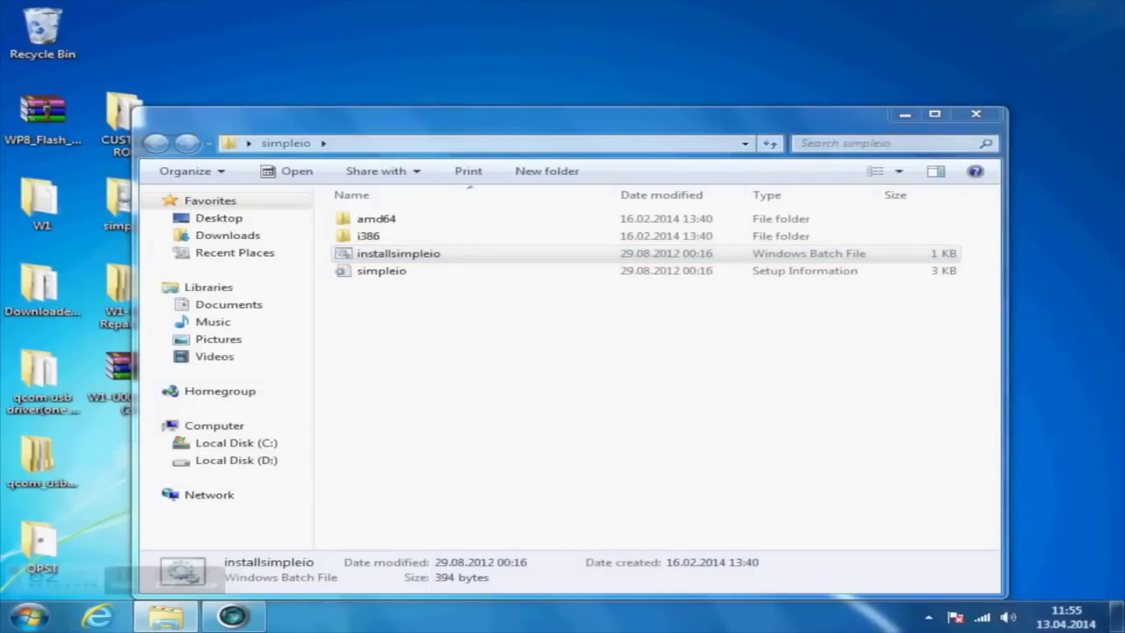
left_click(976, 114)
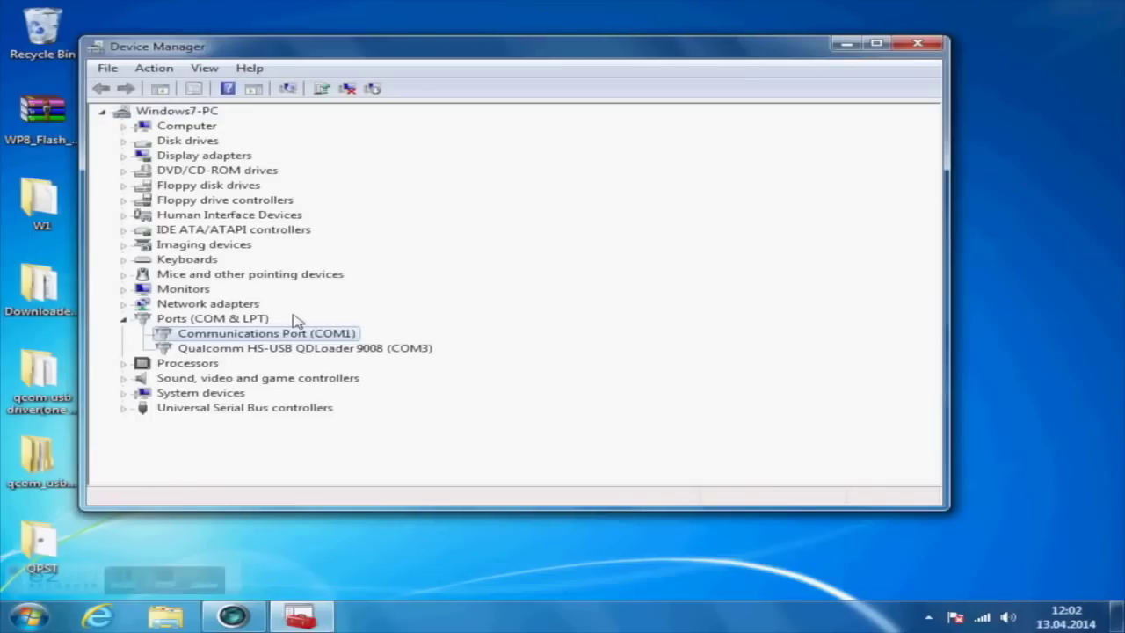
Start QPST Configuration and allow QPST Server through Windows Firewall on private networks
left_click(29, 615)
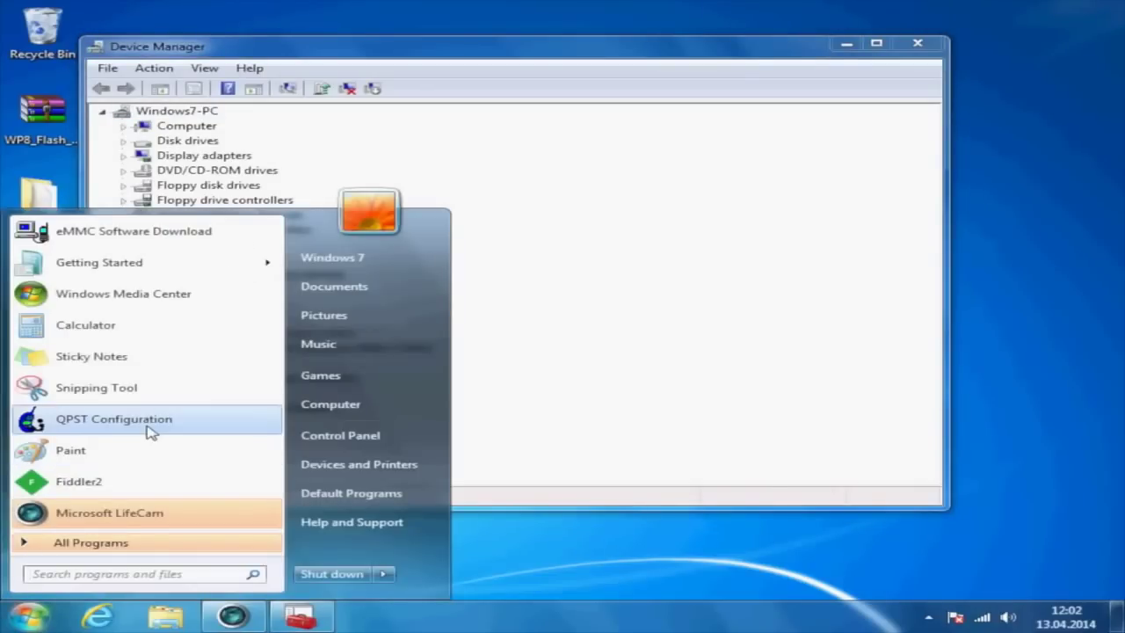
left_click(114, 419)
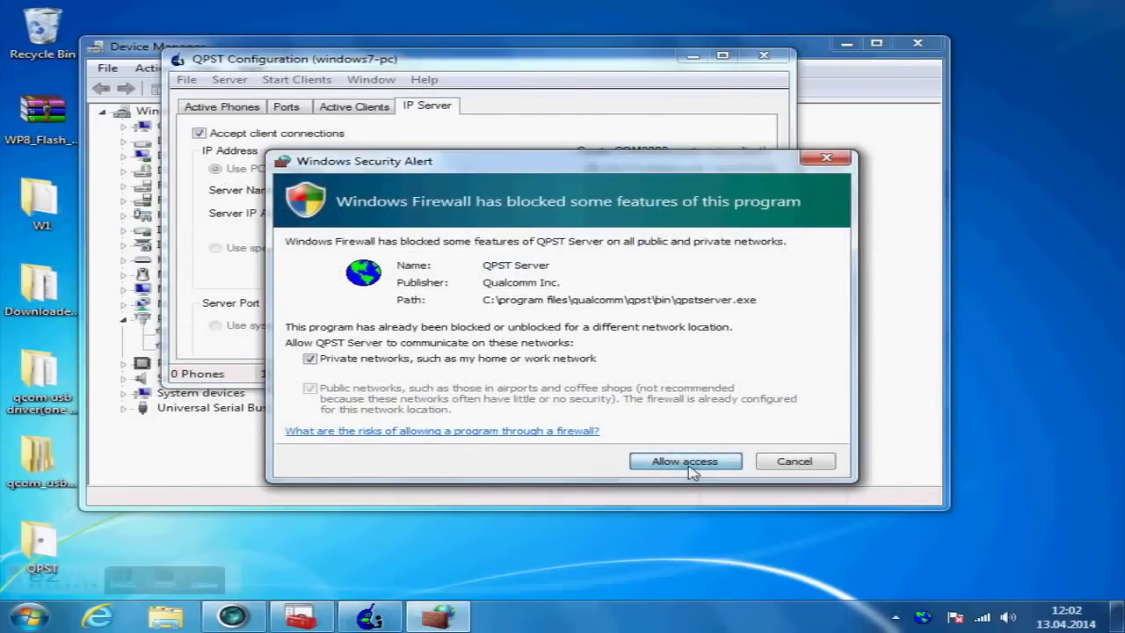
left_click(688, 466)
Try to start the eMMC Software Download app
key("super")
left_click(114, 243)
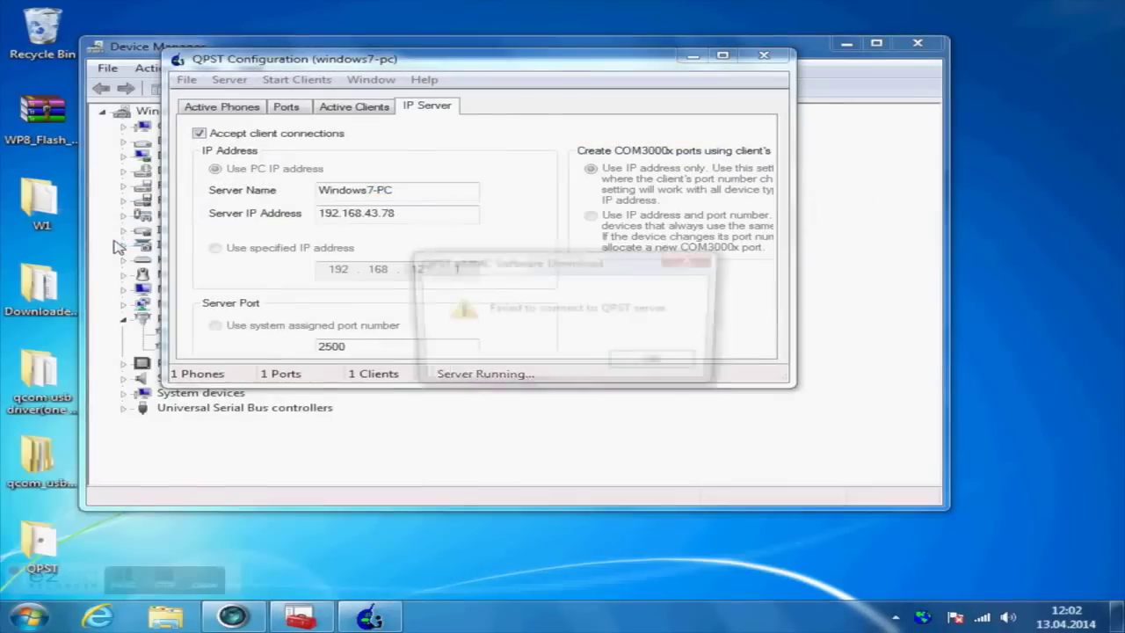
left_click(691, 367)
Run the emmcswdownload application from the Program Files\Qualcomm\QPST\bin folder on Local Disk (C:)
left_click(166, 617)
left_click(220, 443)
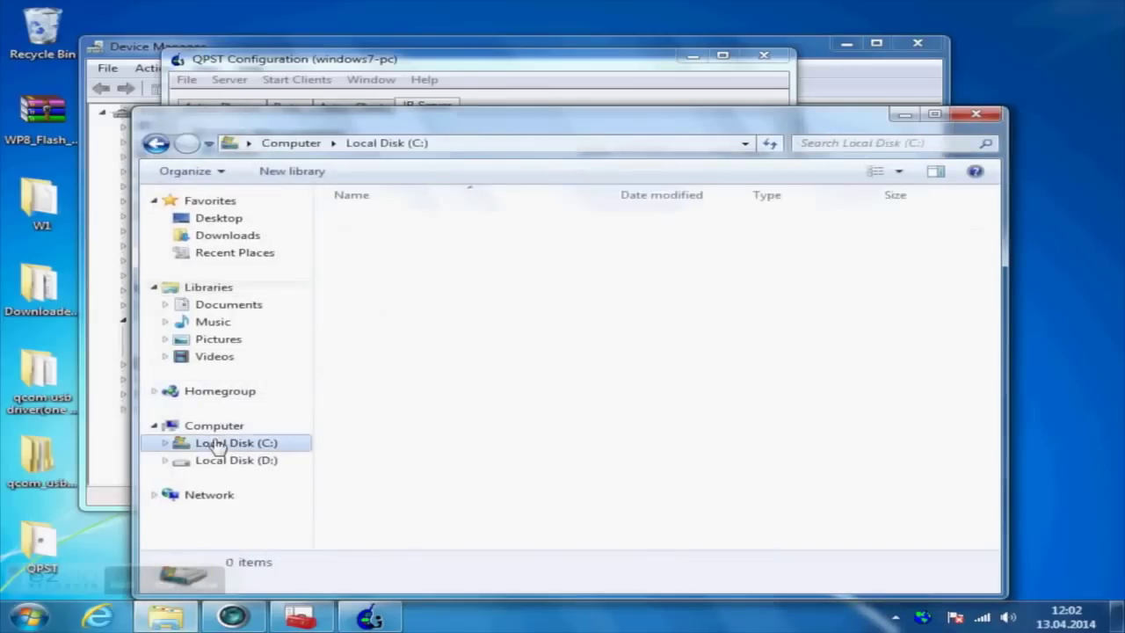
double_click(402, 255)
left_click(434, 396)
scroll(440, 472, "down", 1)
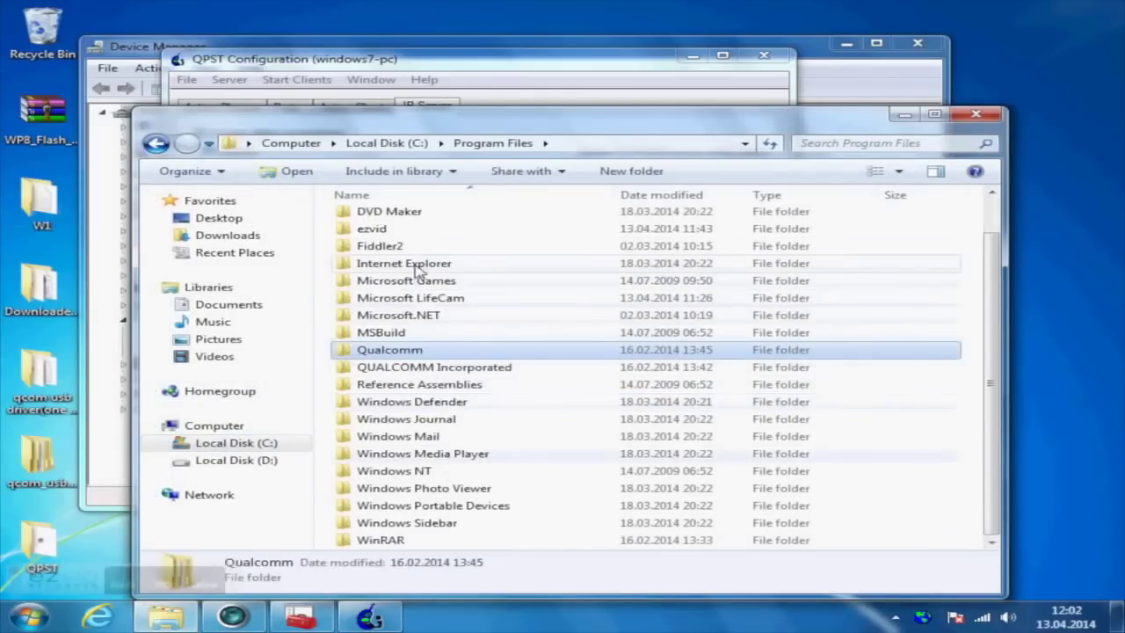
left_click(404, 366)
double_click(387, 350)
double_click(391, 220)
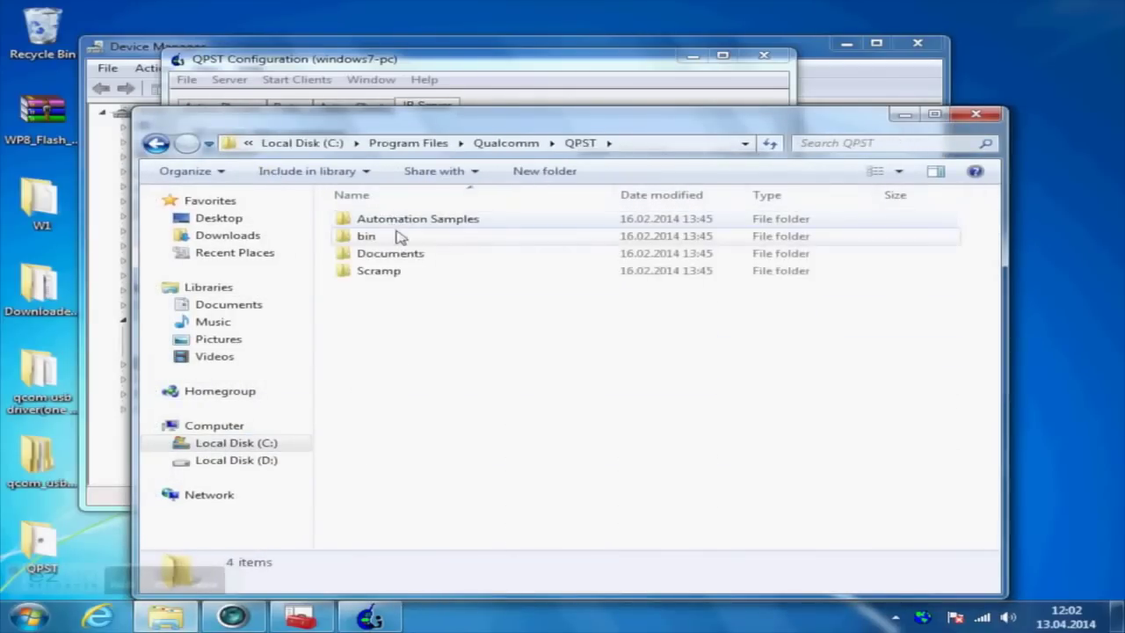
double_click(366, 235)
scroll(397, 241, "down", 7)
left_click(411, 283)
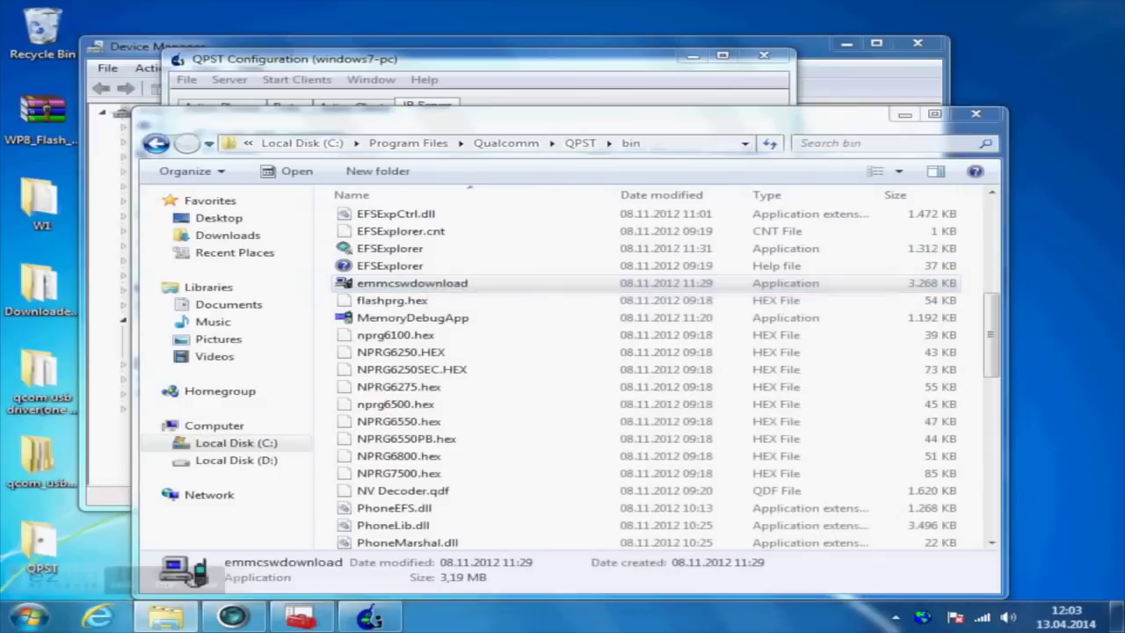
key("Return")
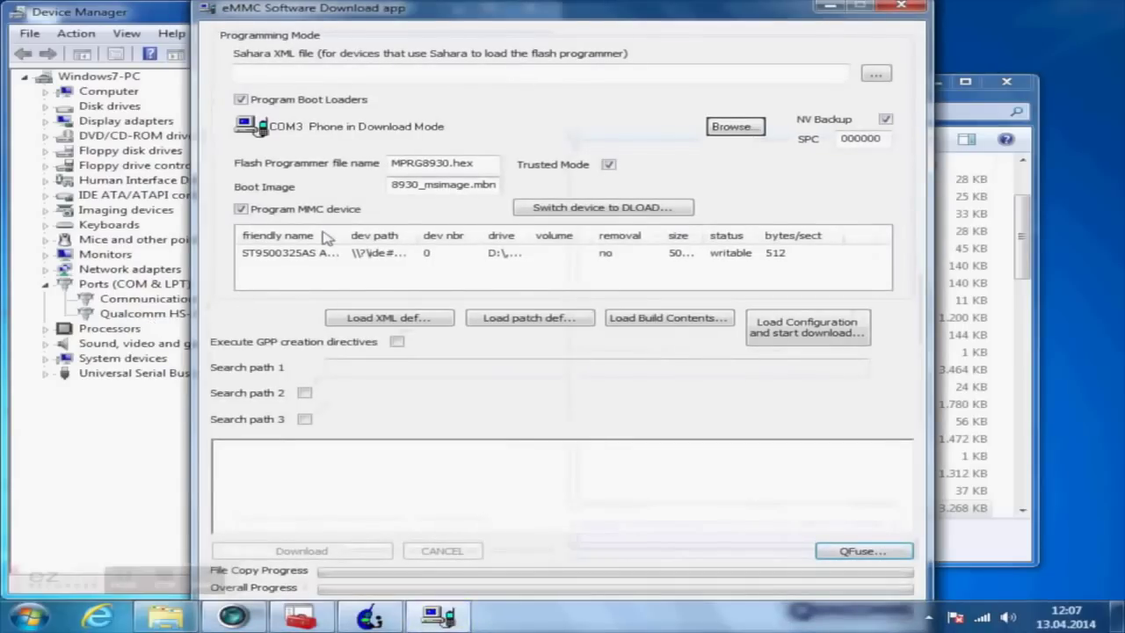
Turn off Program MMC device and load the build contents from the contents XML file in W1-U00 Repair bootloader\flashing
left_click(277, 211)
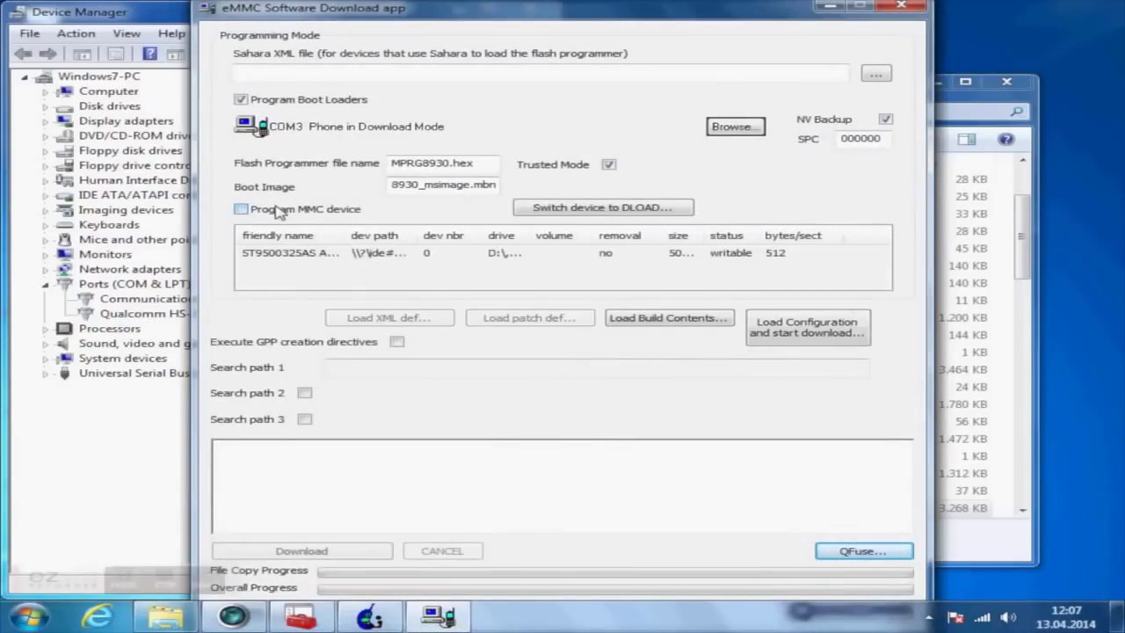
left_click(618, 317)
left_click(426, 305)
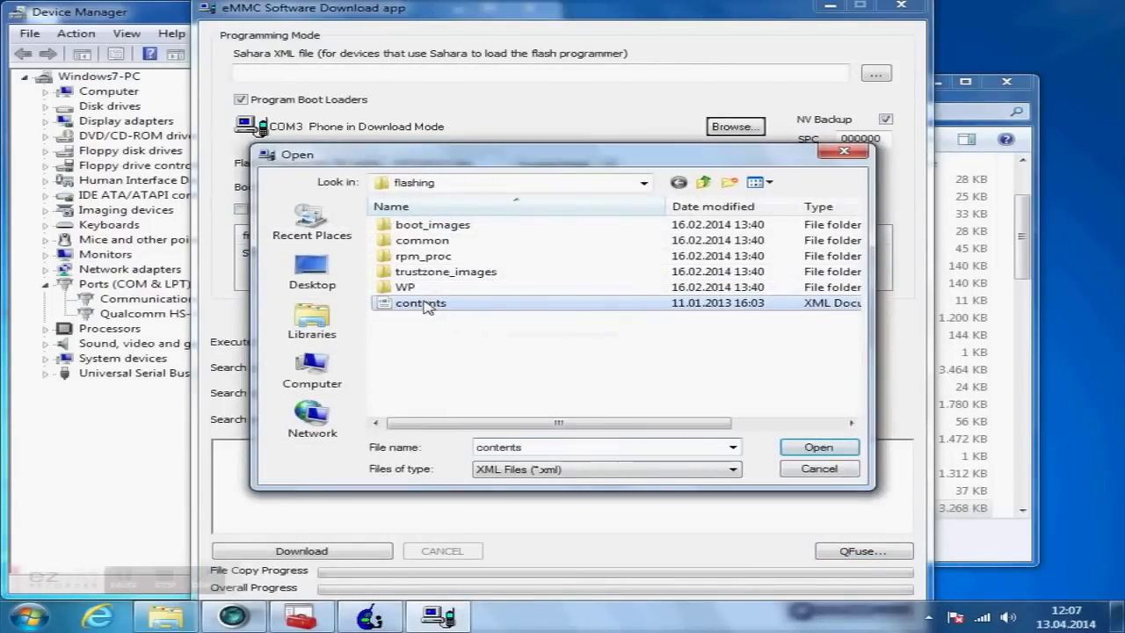
left_click(705, 183)
left_click(705, 182)
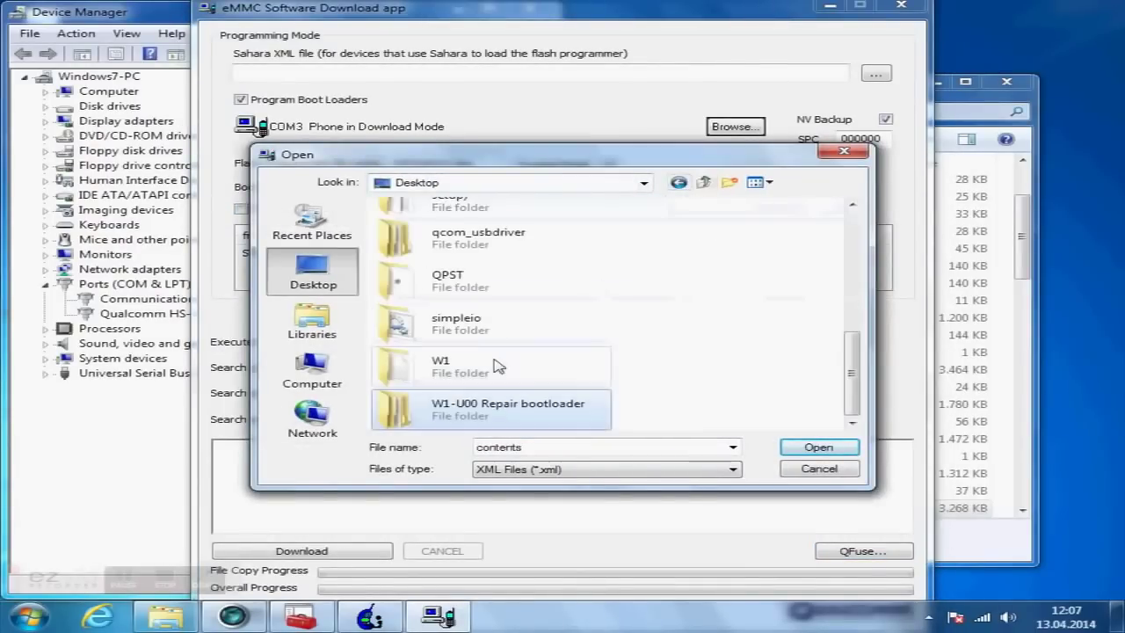
double_click(456, 402)
double_click(450, 226)
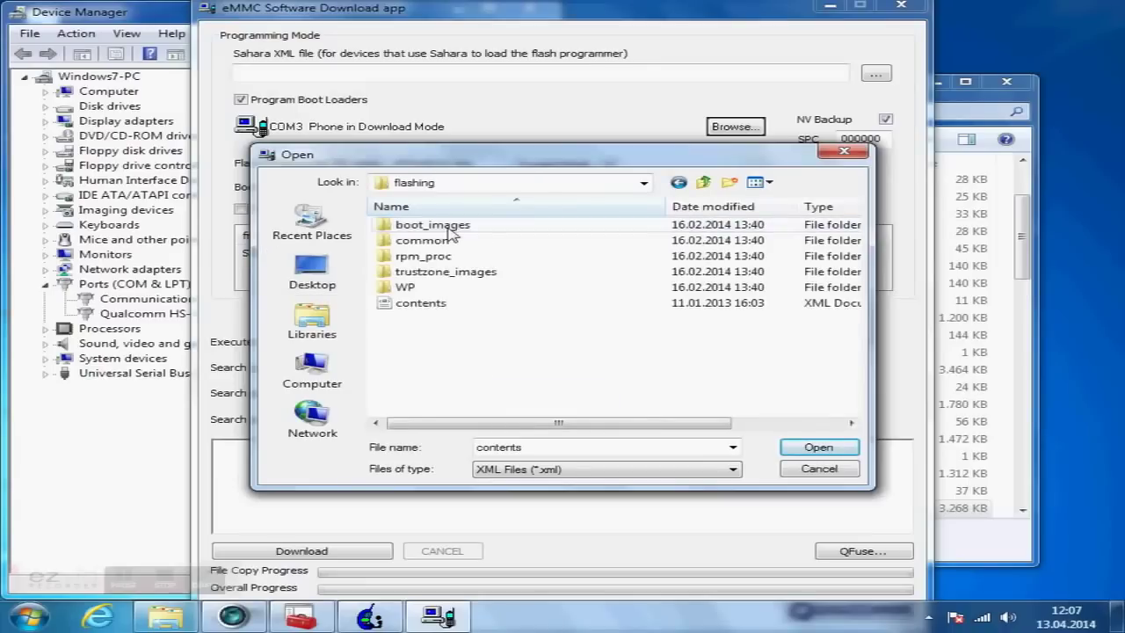
double_click(416, 304)
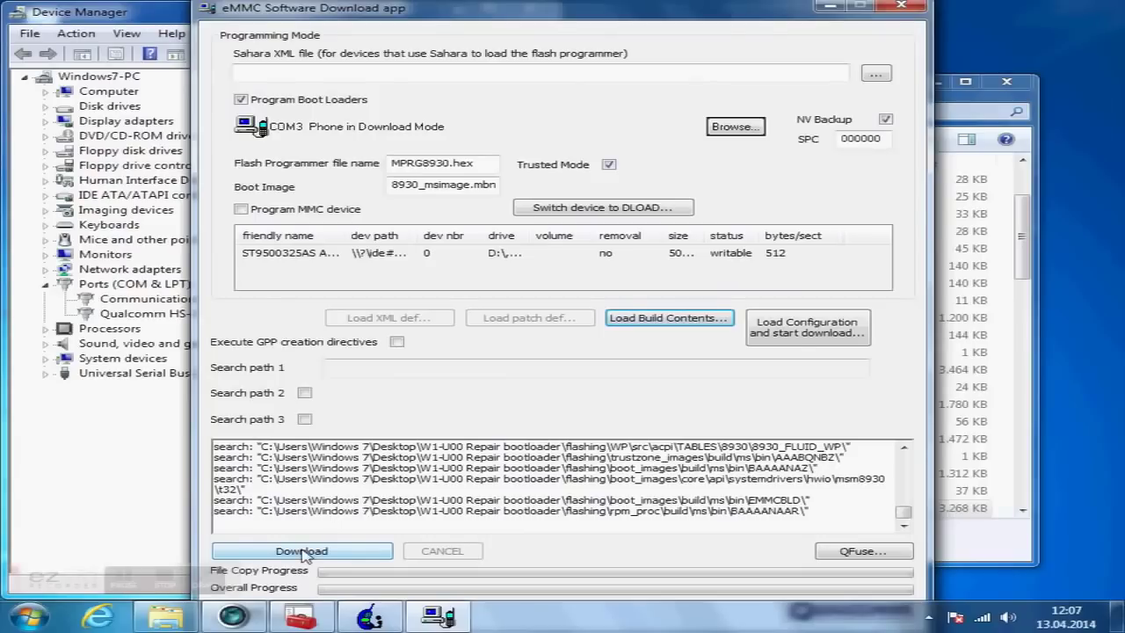
Download the boot loaders to the phone on COM3 and check the Qualcomm port in Device Manager
left_click(302, 551)
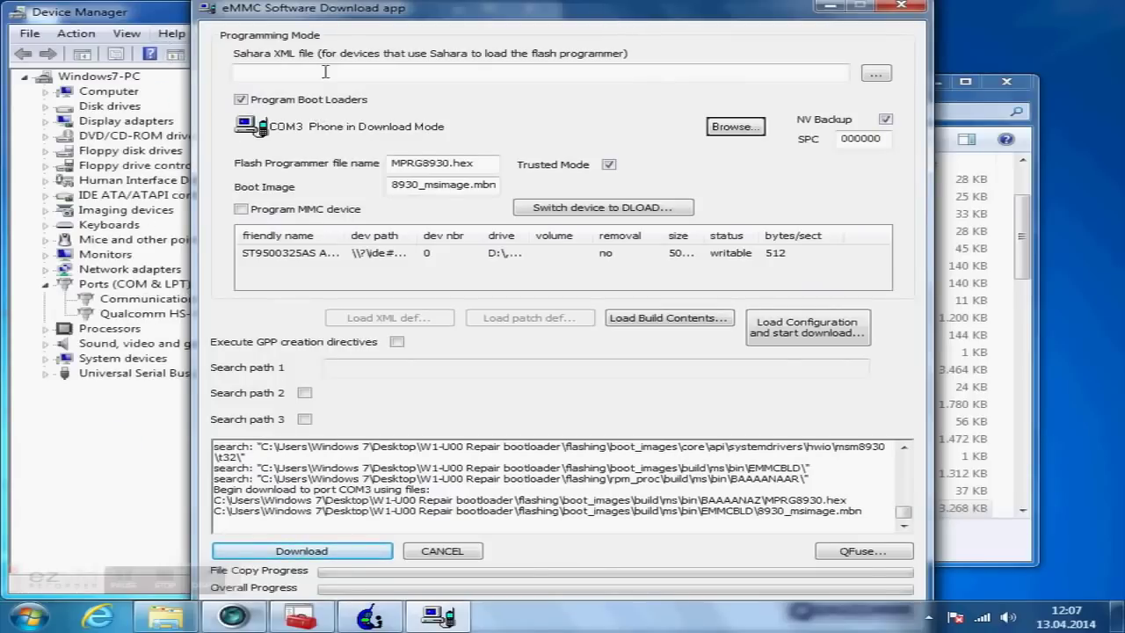
left_click(444, 618)
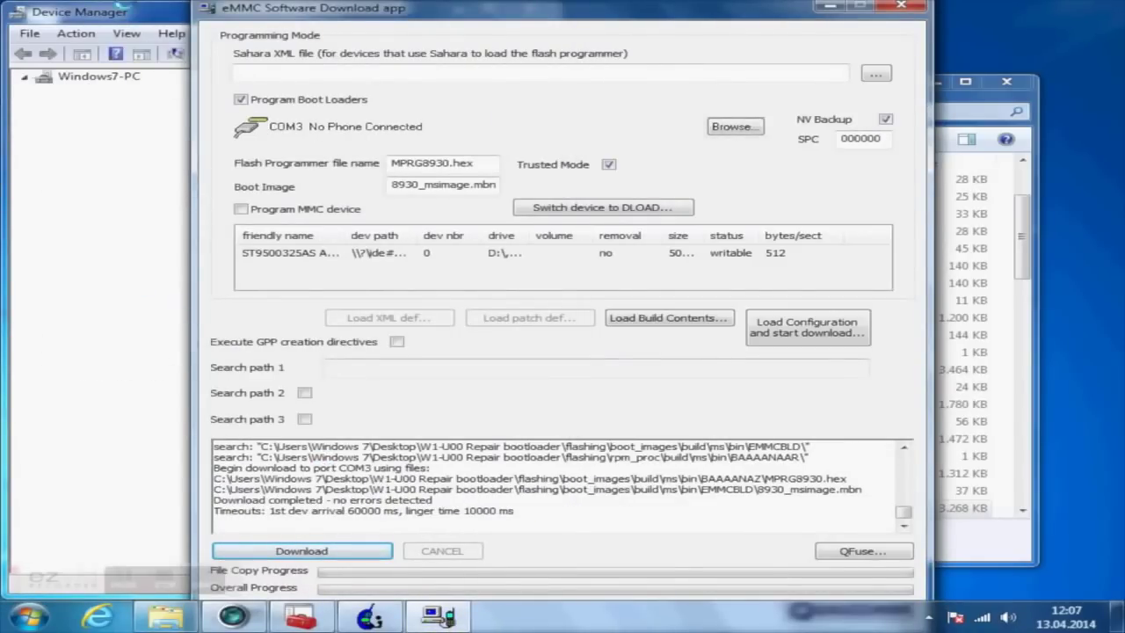
left_click_drag(264, 8, 370, 9)
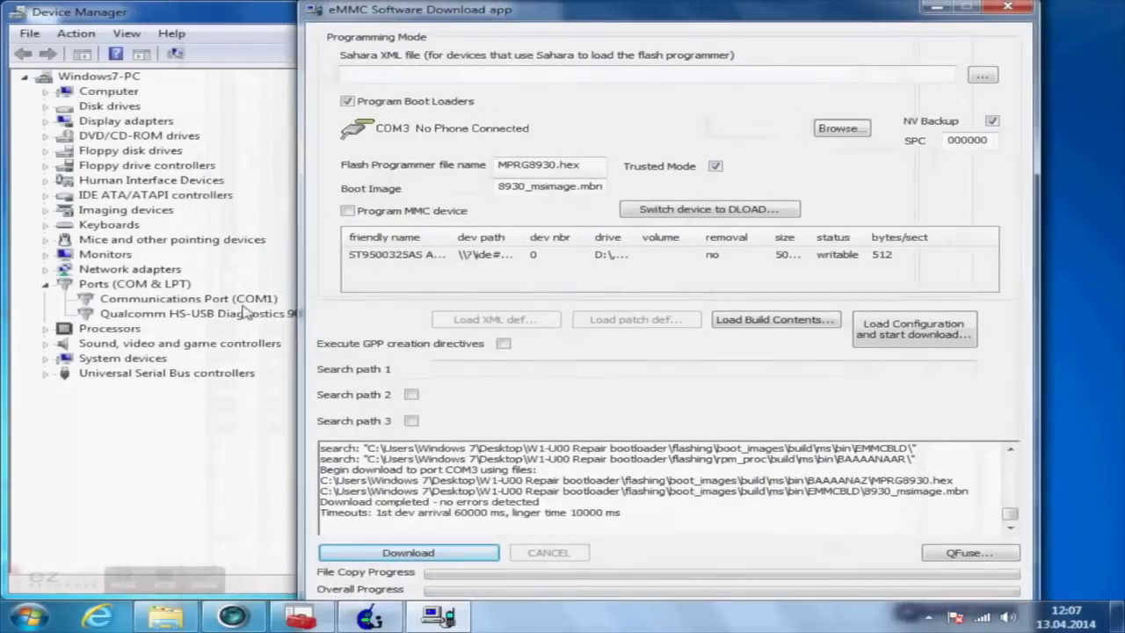
left_click(250, 313)
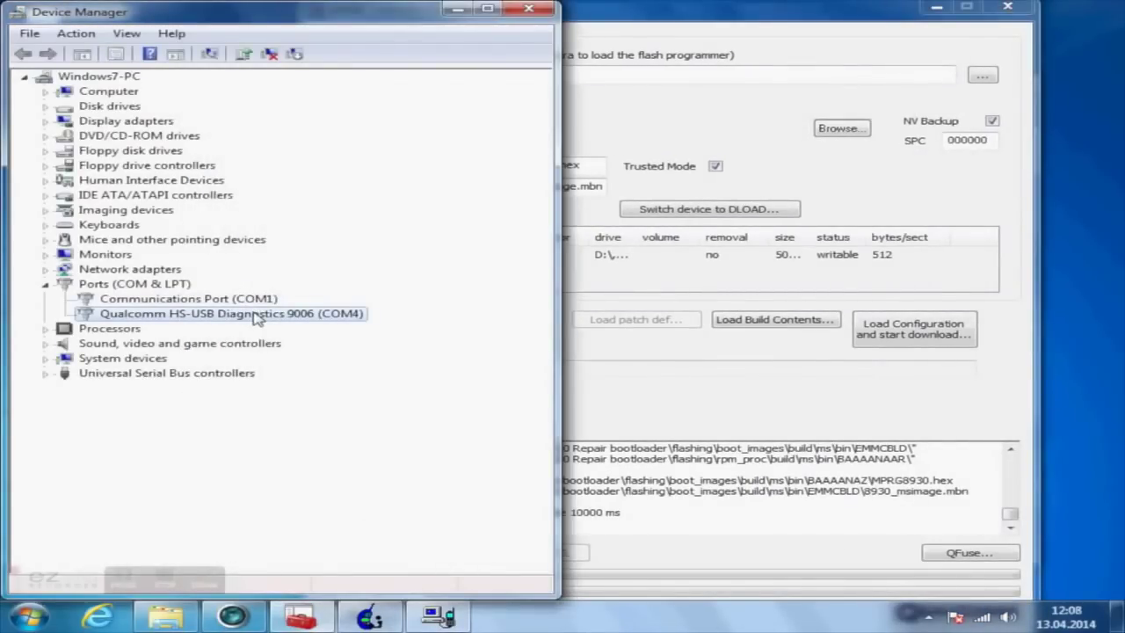
left_click(300, 618)
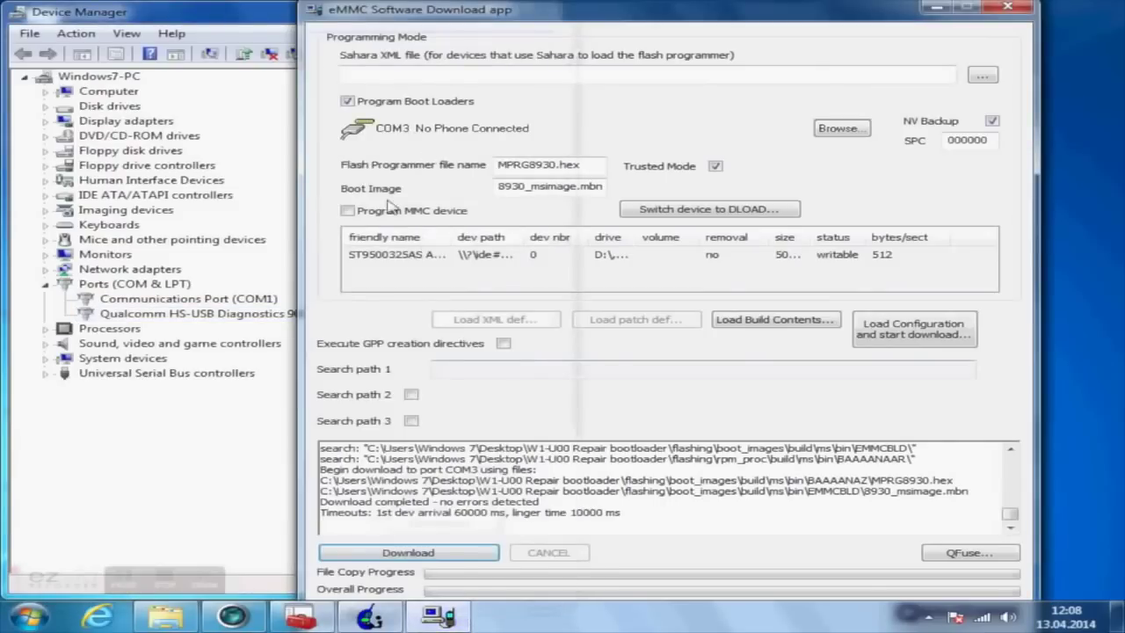
Switch from Program Boot Loaders to Program MMC device, start the download to the Qualcomm MMC Storage device, and dismiss AutoPlay
left_click(418, 104)
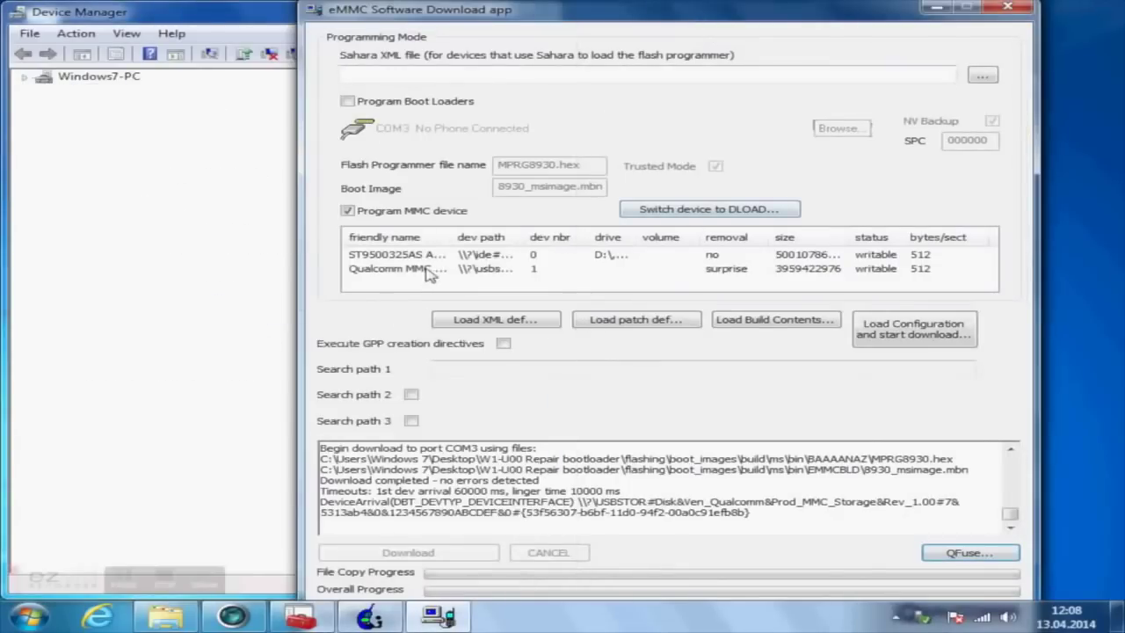
left_click(734, 268)
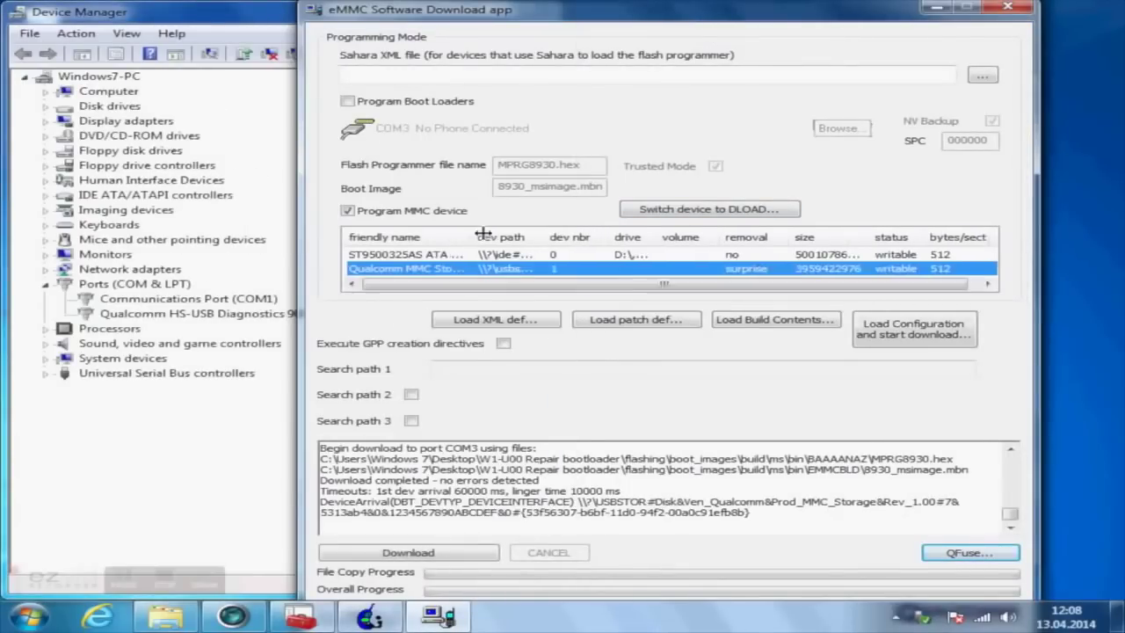
left_click(423, 557)
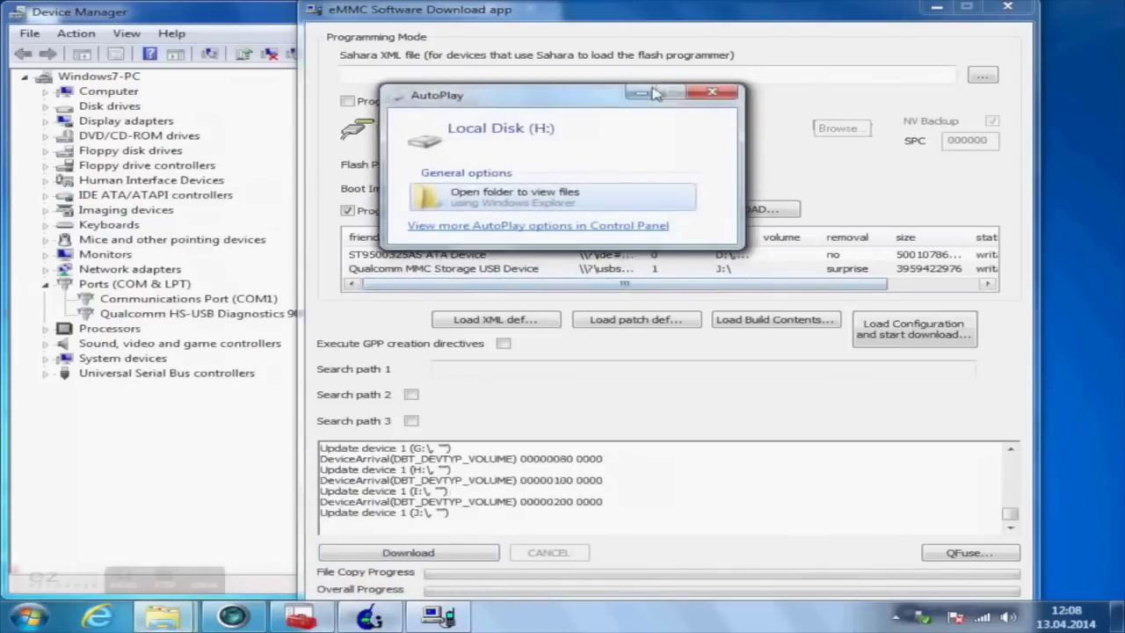
left_click(712, 93)
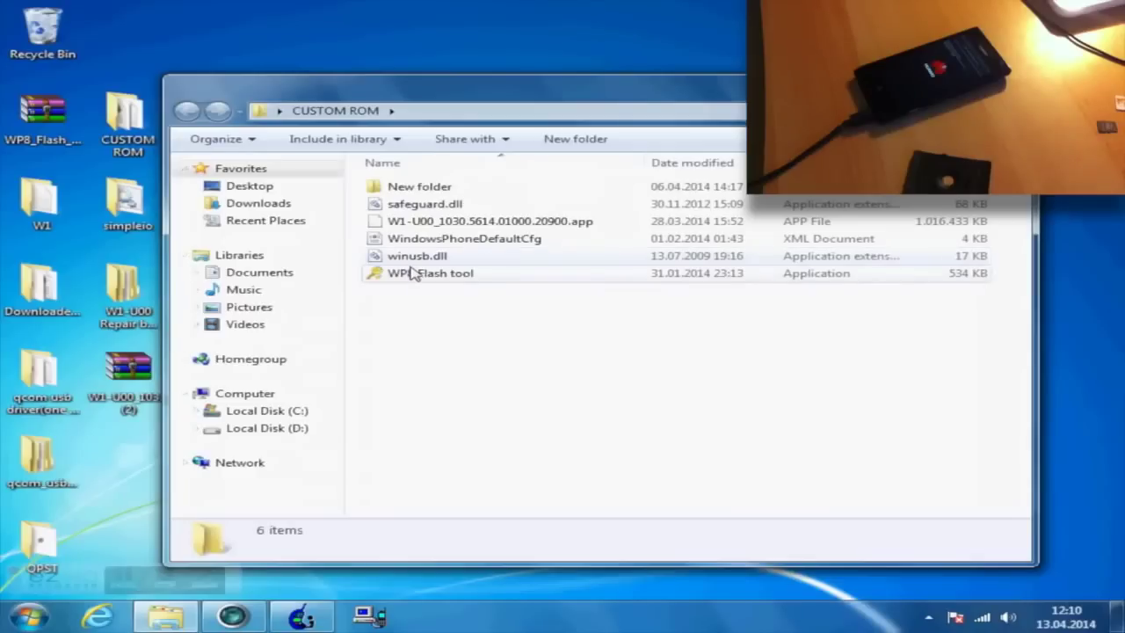
Launch the WP8 Flash tool from the CUSTOM ROM folder
double_click(409, 270)
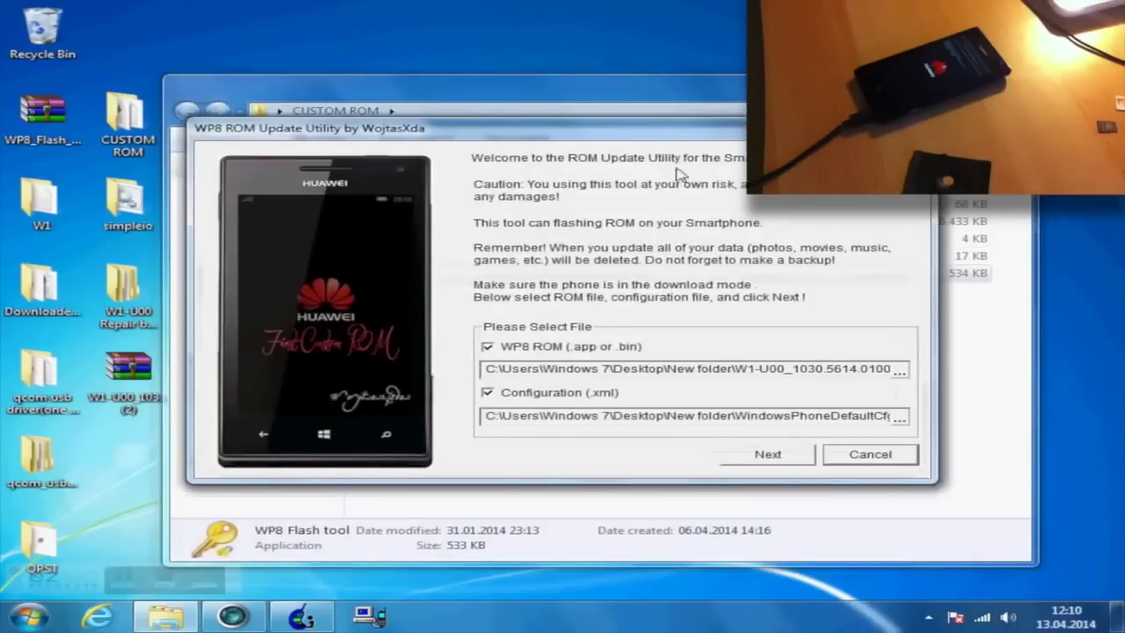
Cancel the ROM update utility and relaunch the WP8 Flash tool from the CUSTOM ROM folder
left_click(904, 457)
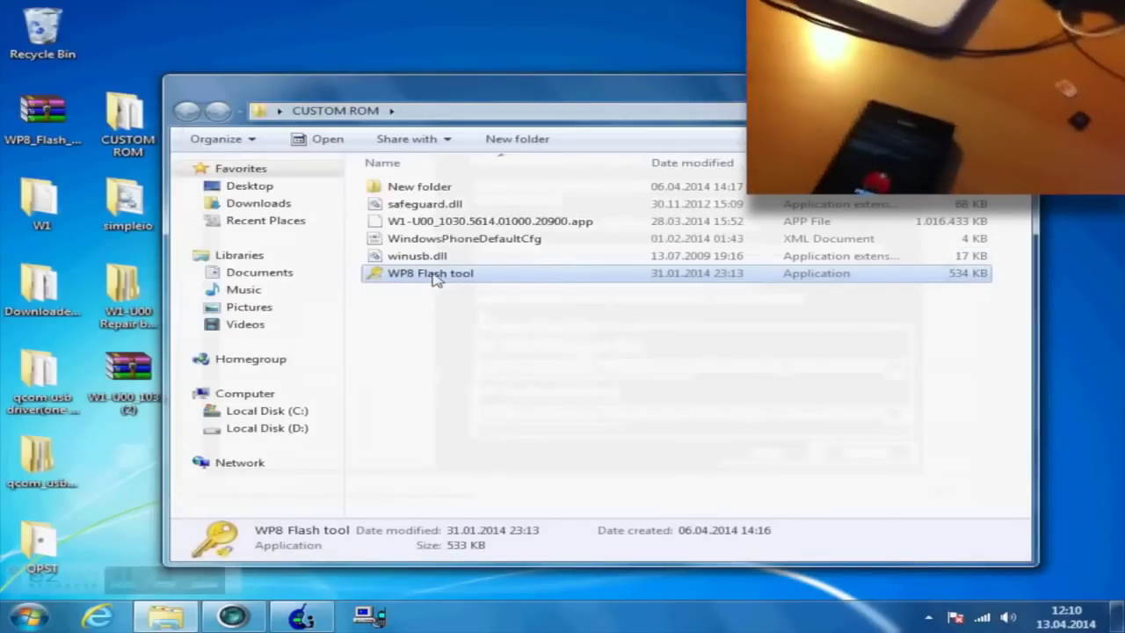
right_click(435, 280)
left_click(480, 266)
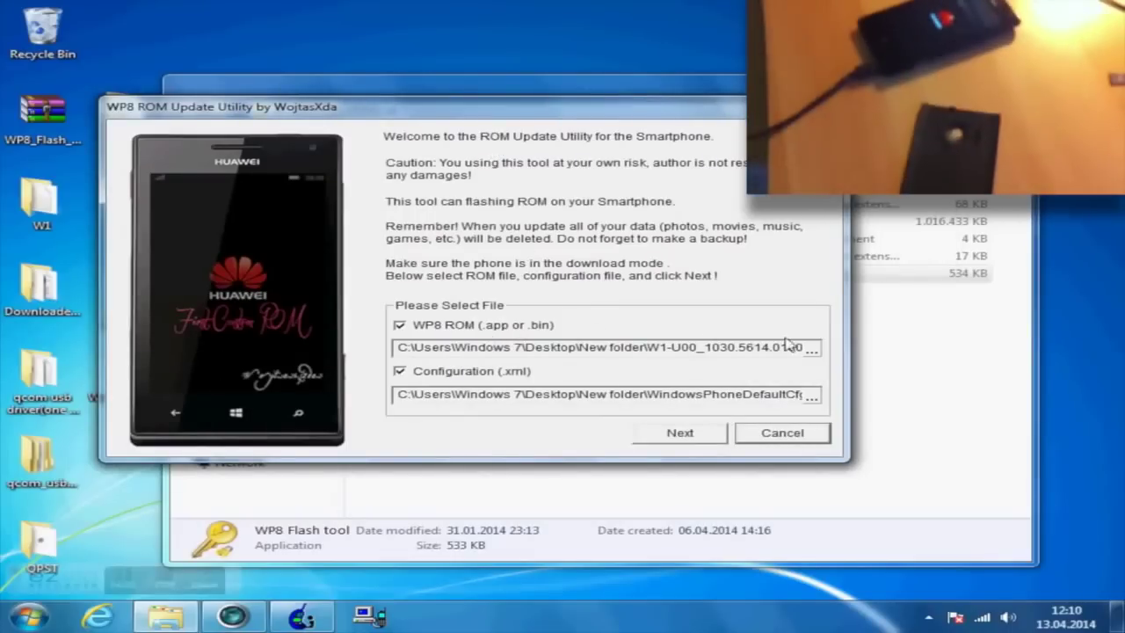
Choose W1-U00_1030.5614.01000.20900.app as the WP8 ROM and WindowsPhoneDefaultCfg as the configuration file, both from the CUSTOM ROM folder
left_click(811, 349)
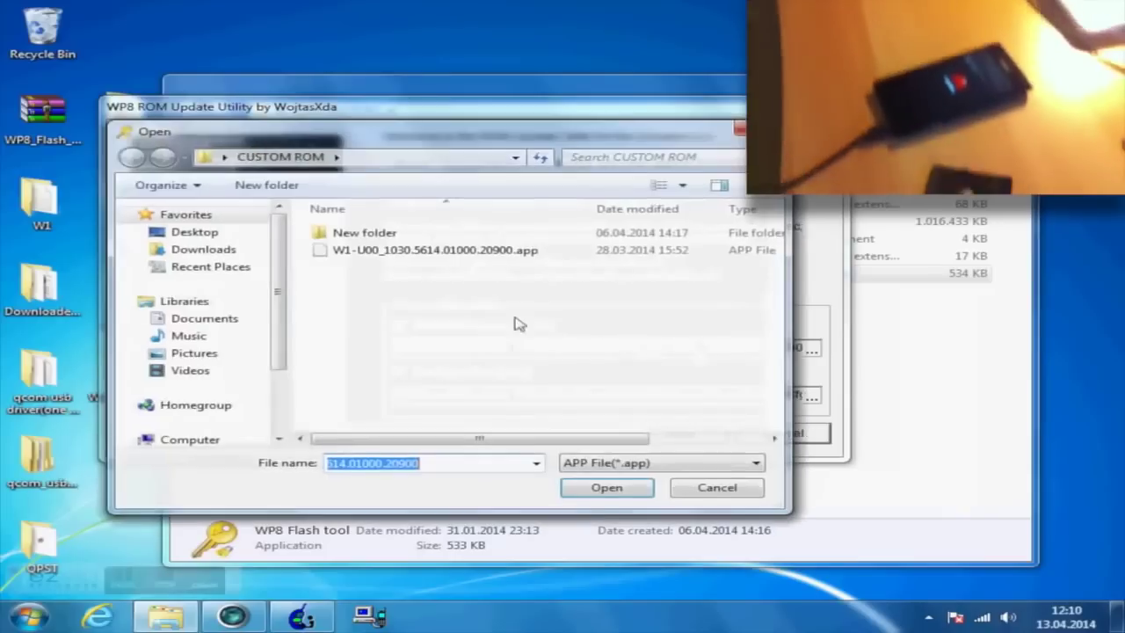
left_click(395, 252)
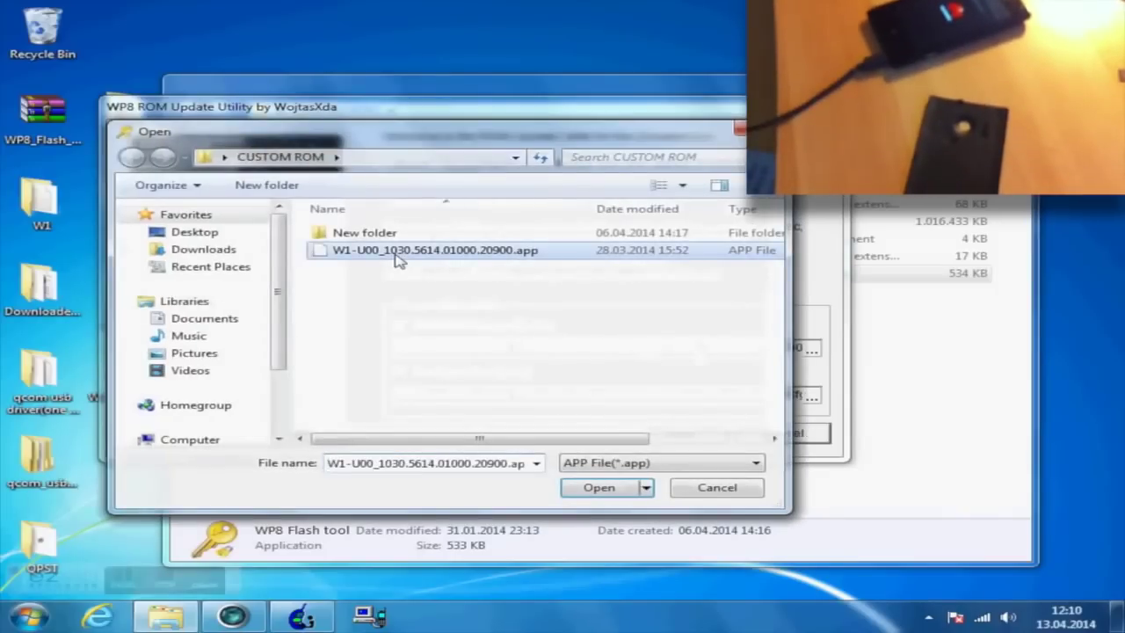
left_click(595, 489)
left_click(810, 398)
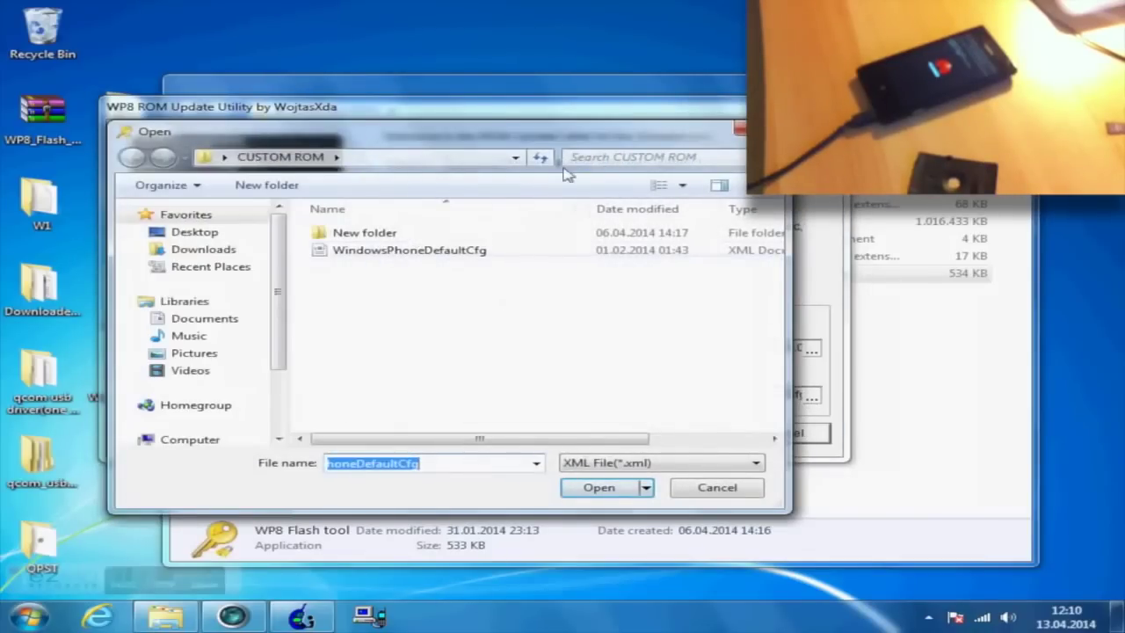
left_click(347, 257)
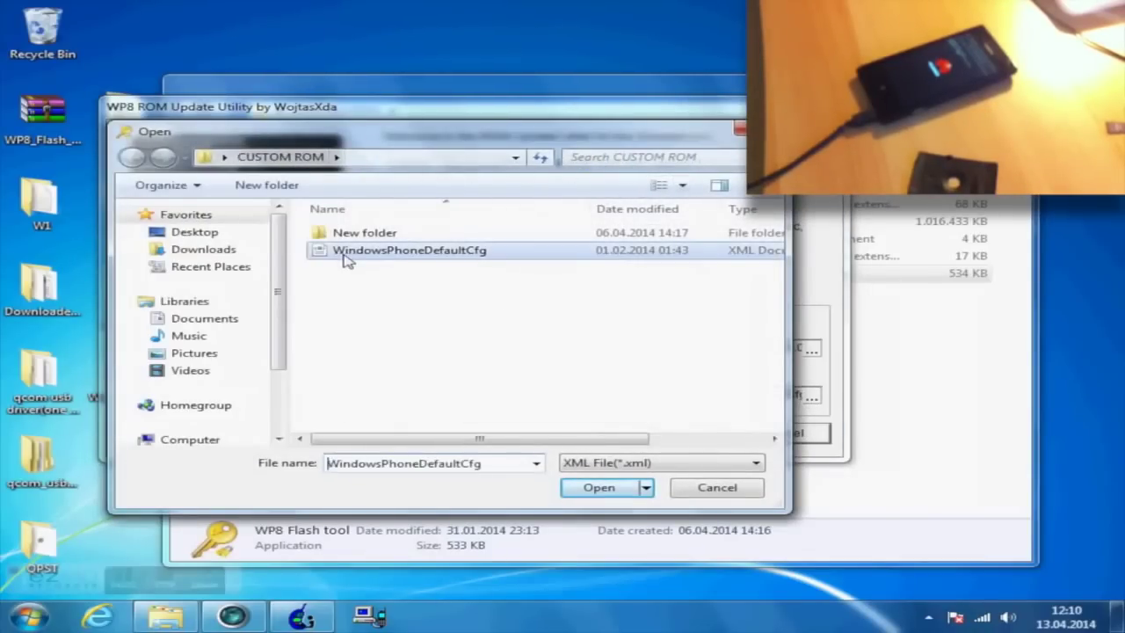
left_click(598, 487)
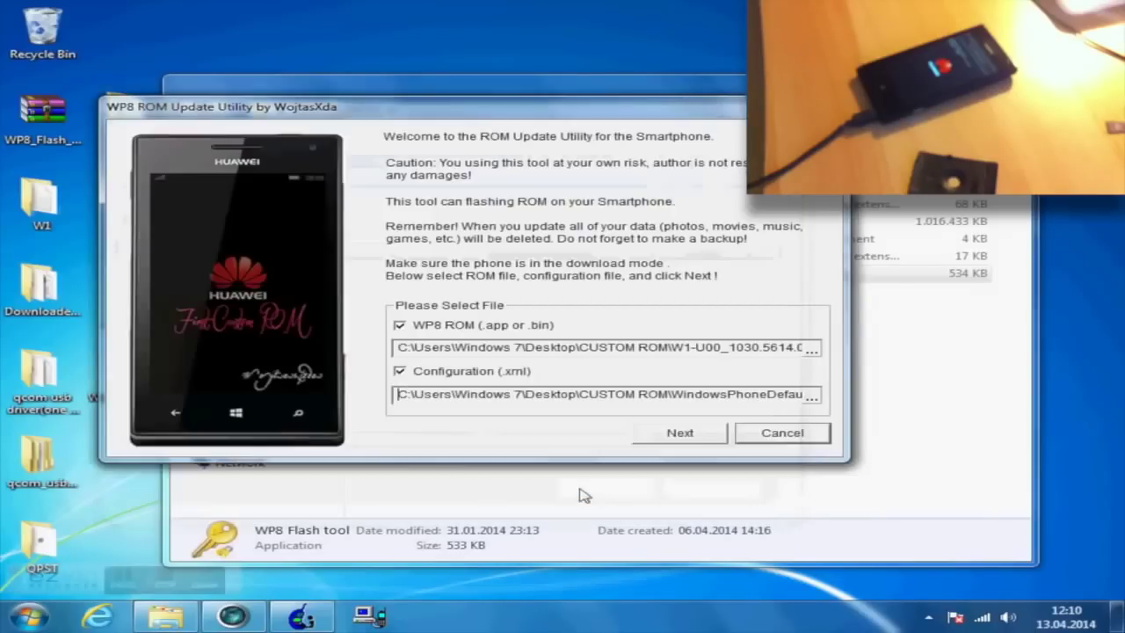
Scan for the phone and download the selected firmware to it, closing the flash tool and the CUSTOM ROM folder at the end
left_click(672, 433)
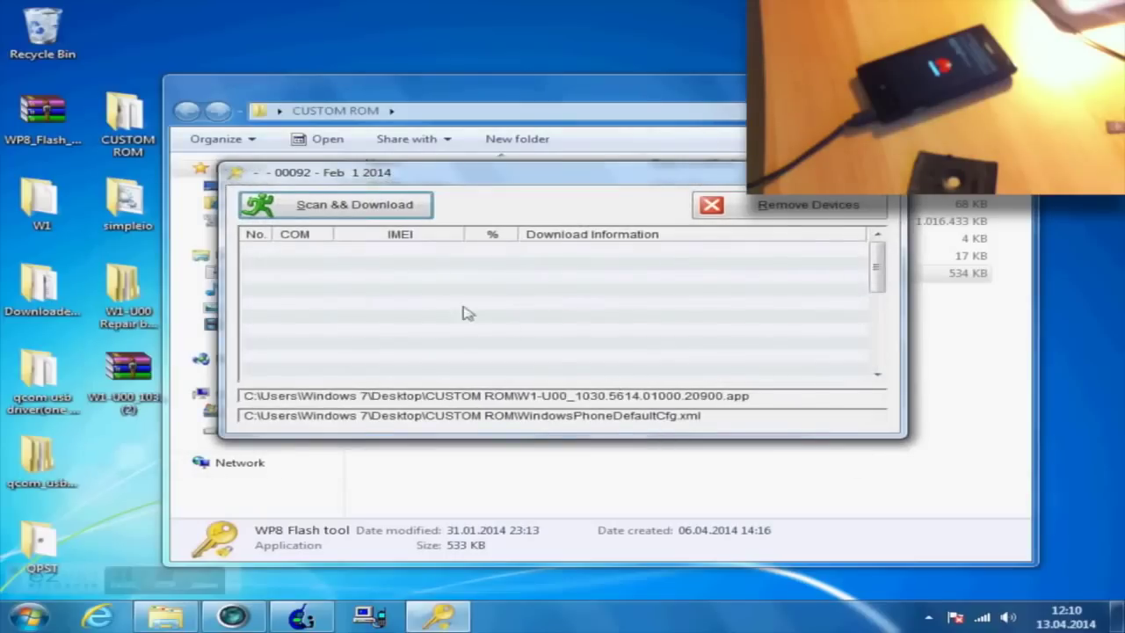
left_click(356, 216)
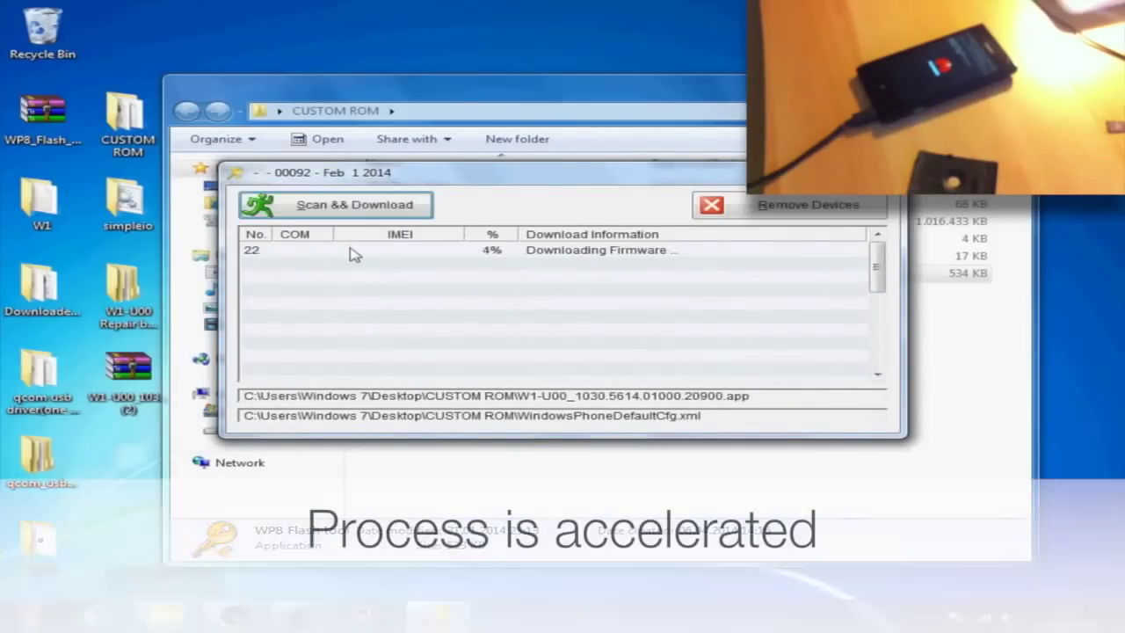
left_click(351, 253)
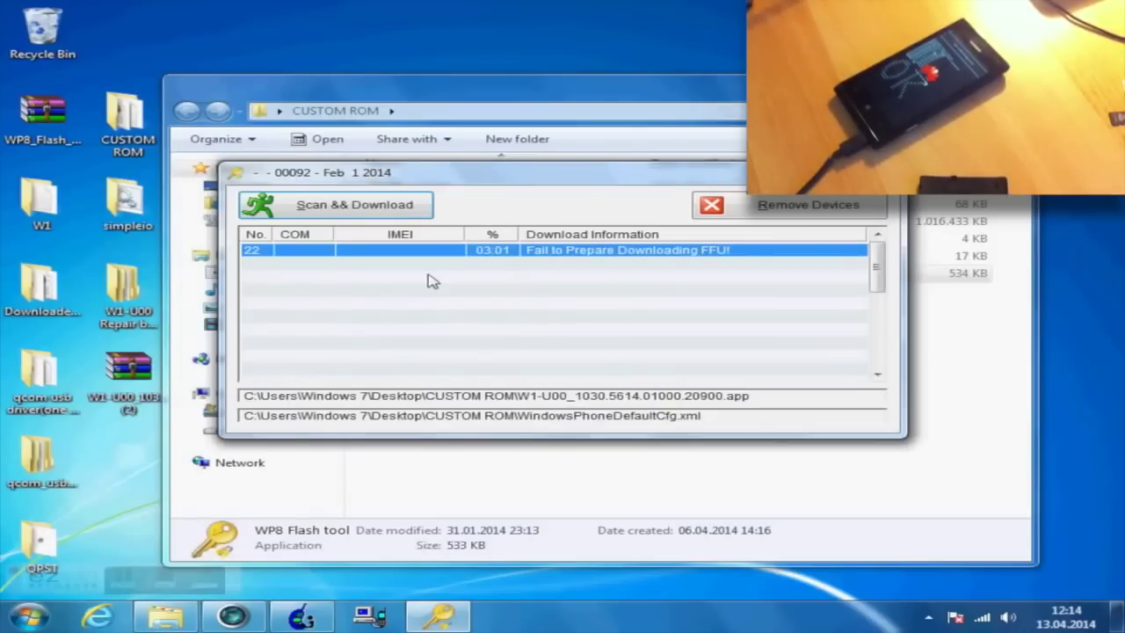
left_click(874, 172)
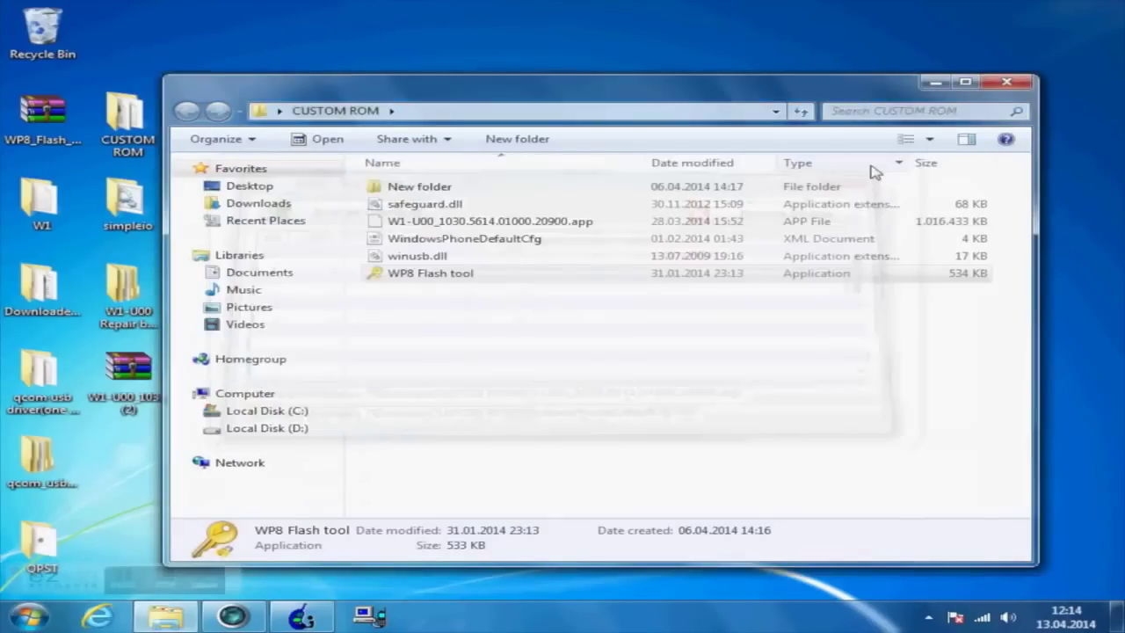
left_click(1012, 84)
left_click(925, 146)
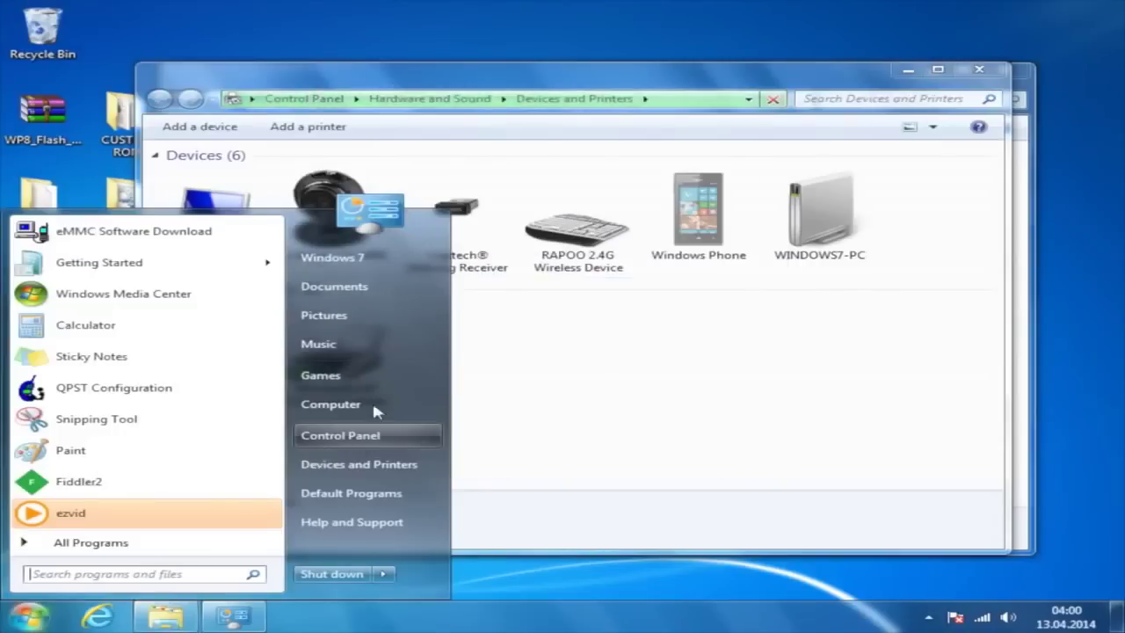
Dismiss the AutoPlay prompts for the phone's drives and open Local Disk (I:) from Computer
left_click(275, 186)
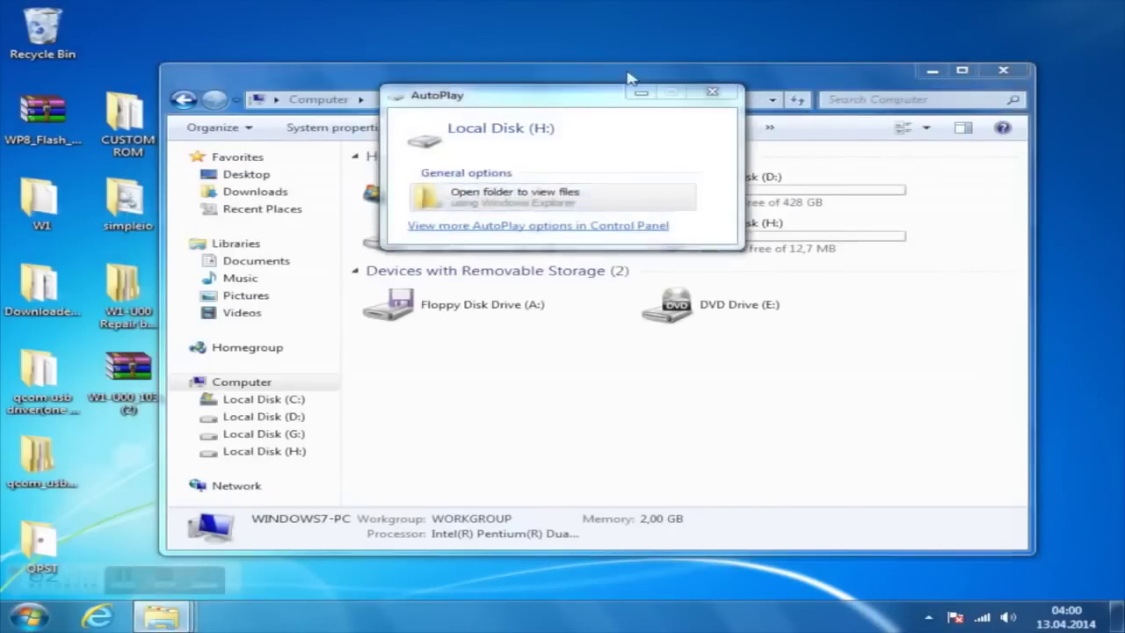
left_click(765, 173)
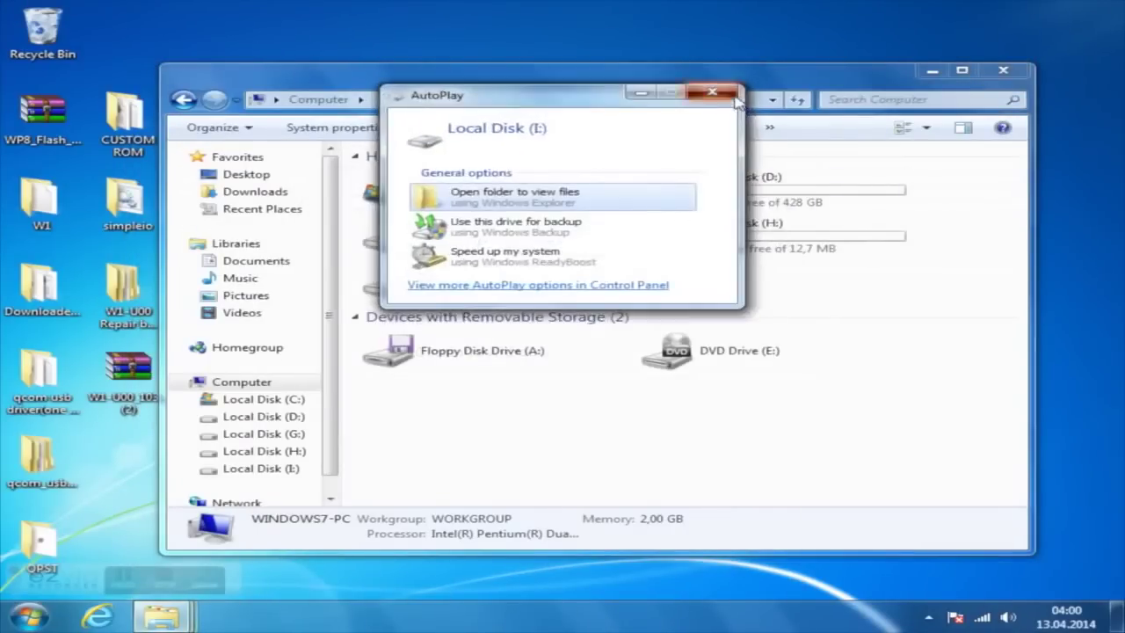
left_click(726, 93)
left_click(712, 91)
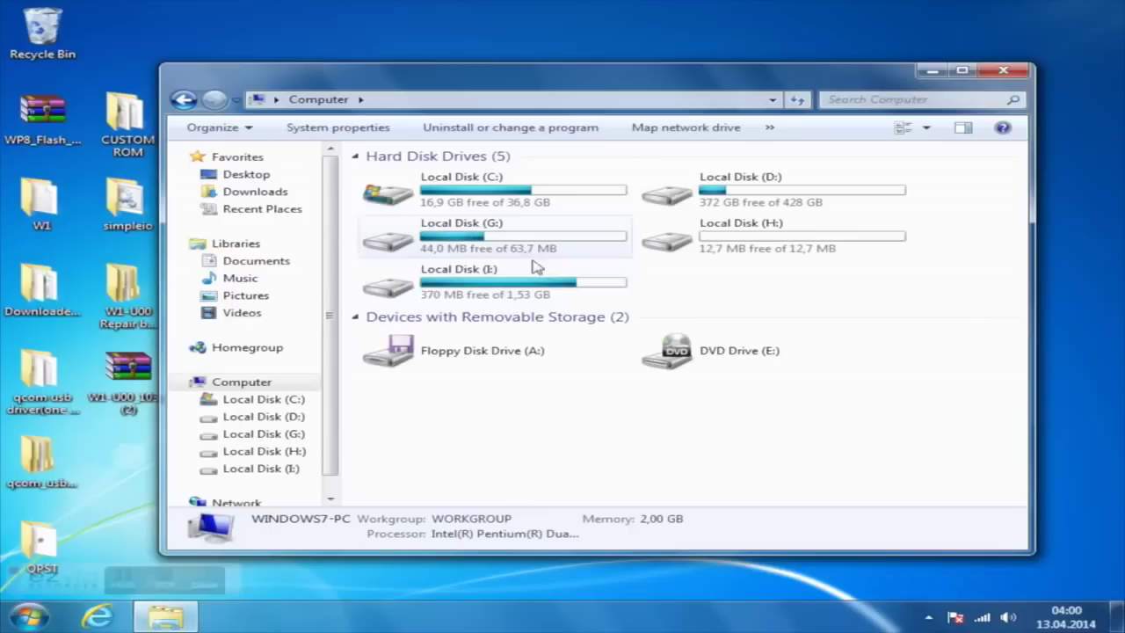
left_click(503, 281)
double_click(510, 302)
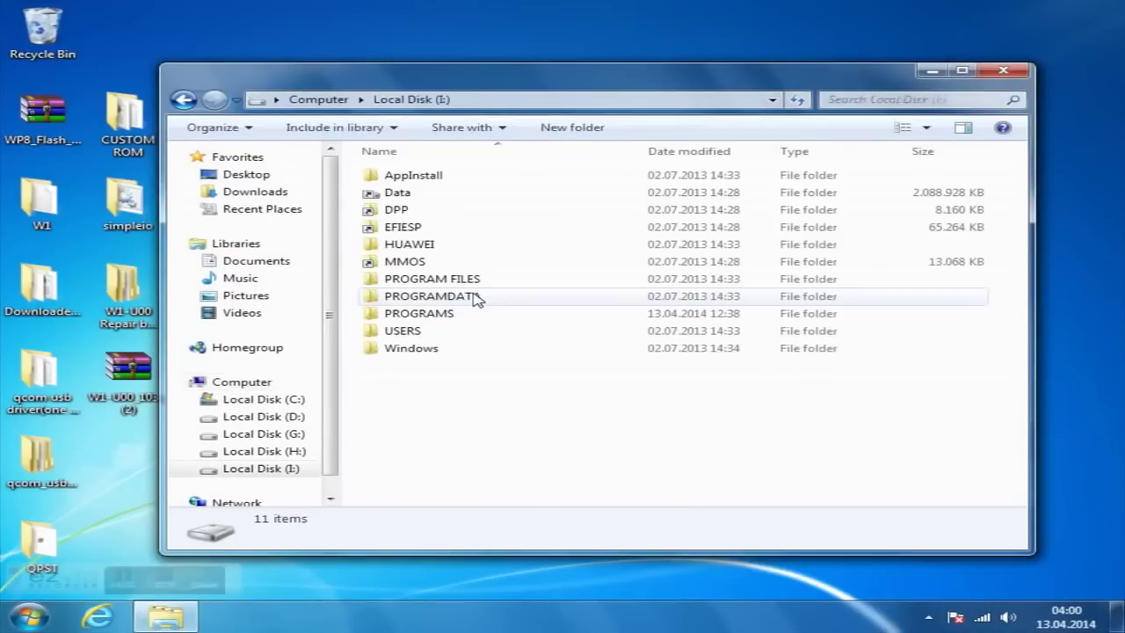
Browse to the Windows\System32\config folder on Local Disk (I:)
double_click(437, 348)
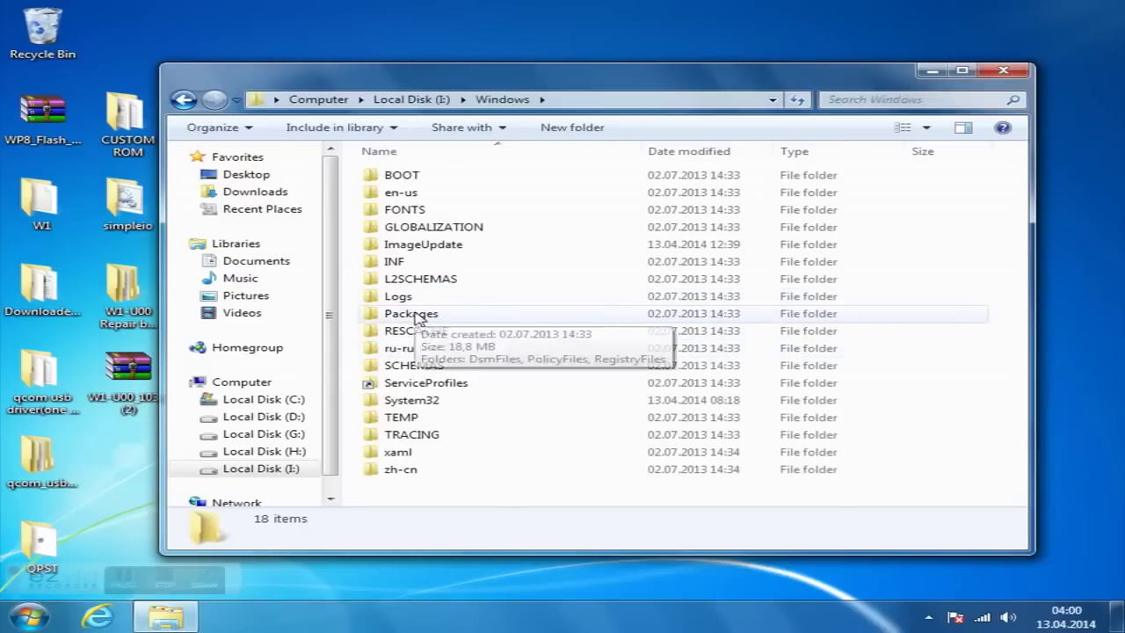
left_click(435, 297)
double_click(397, 398)
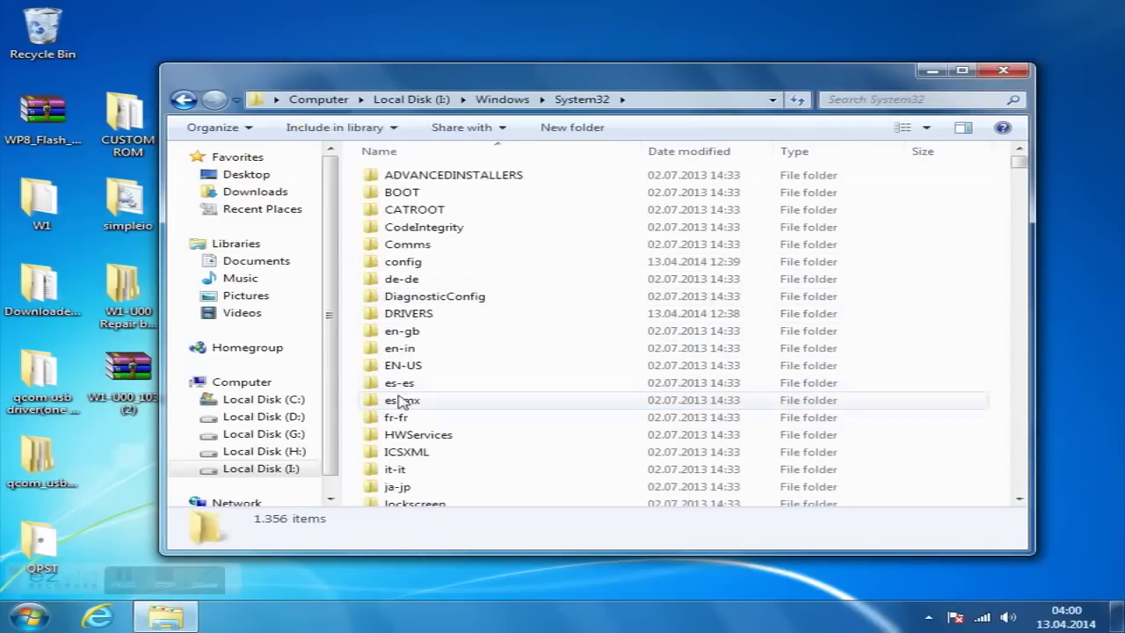
left_click(402, 361)
key("c")
left_click(399, 210)
left_click(413, 244)
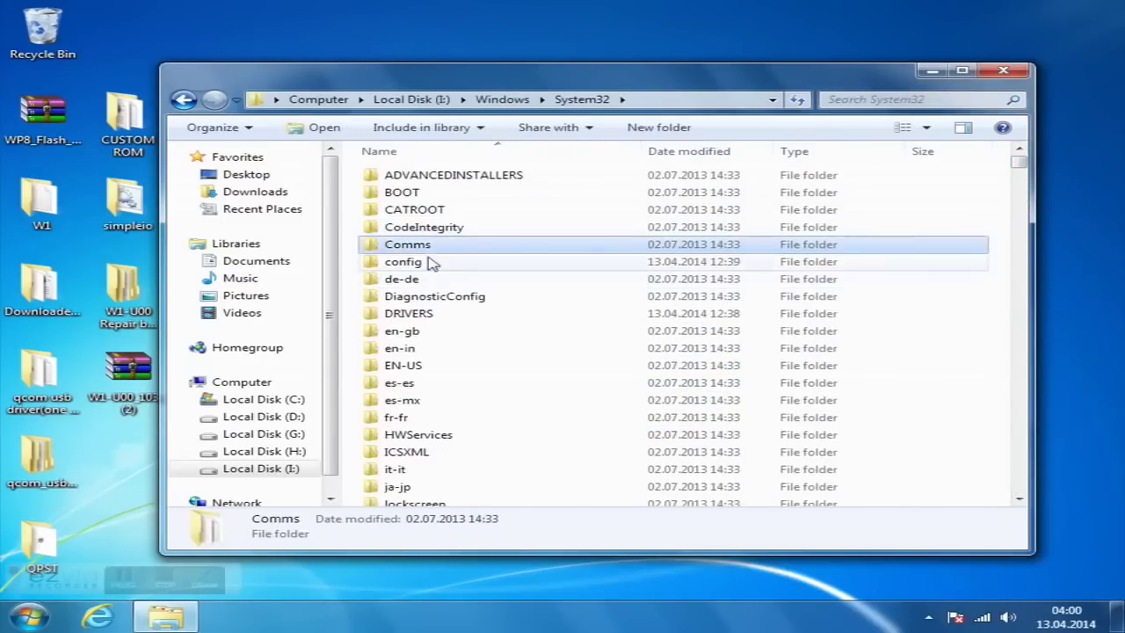
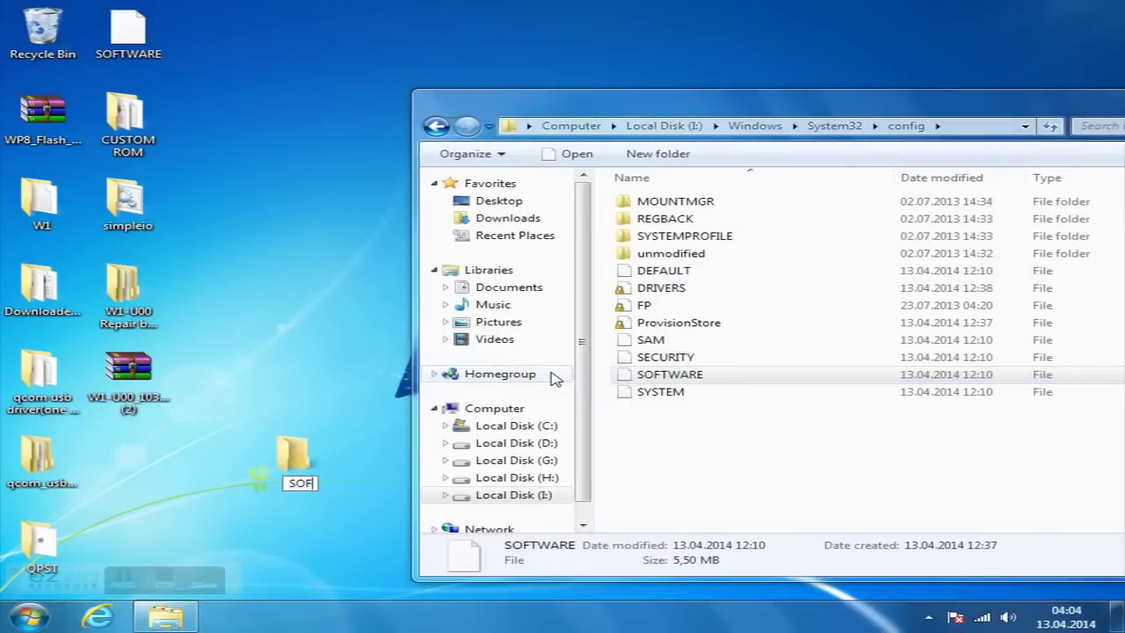
Name the new desktop folder SOFTWARE BACKUP and paste the copied SOFTWARE file into it as a backup
type("TWARE BACKUP")
key("Return")
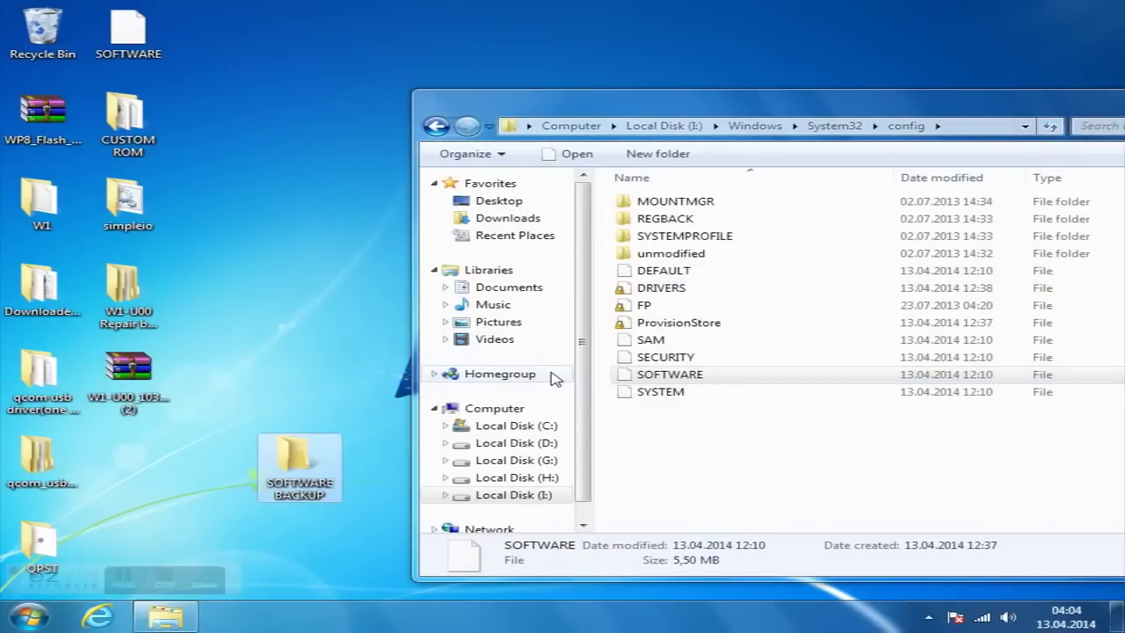
double_click(292, 456)
key("ctrl+v")
left_click(497, 373)
key("alt+F4")
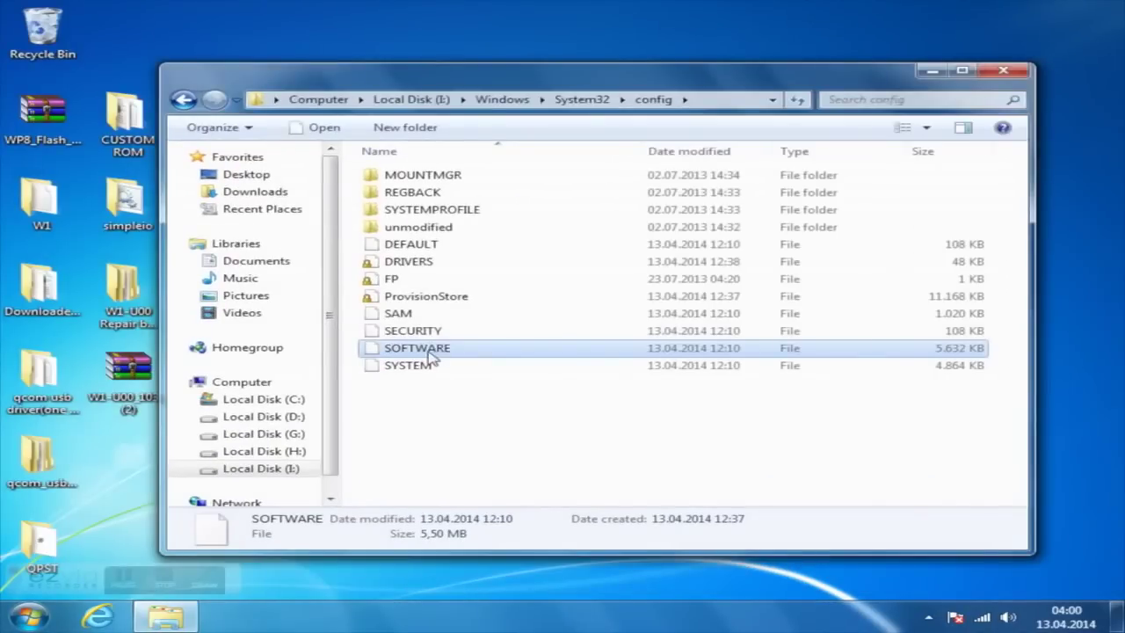
Copy the SOFTWARE file from the config folder to the desktop and move the folder window clear of the desktop icons
right_click(429, 350)
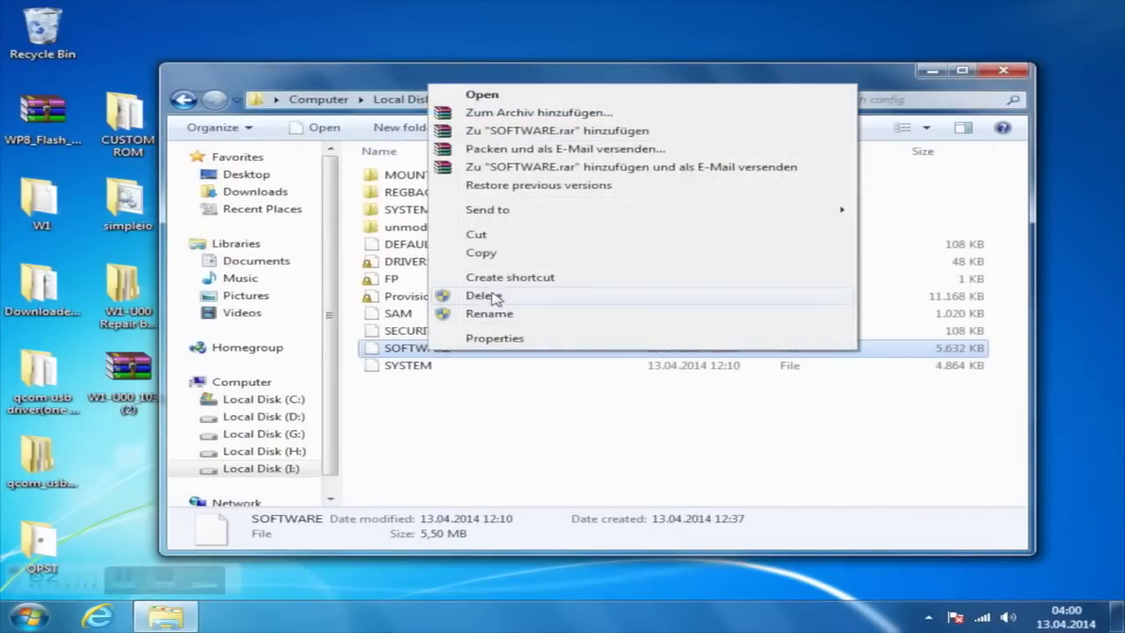
left_click(507, 254)
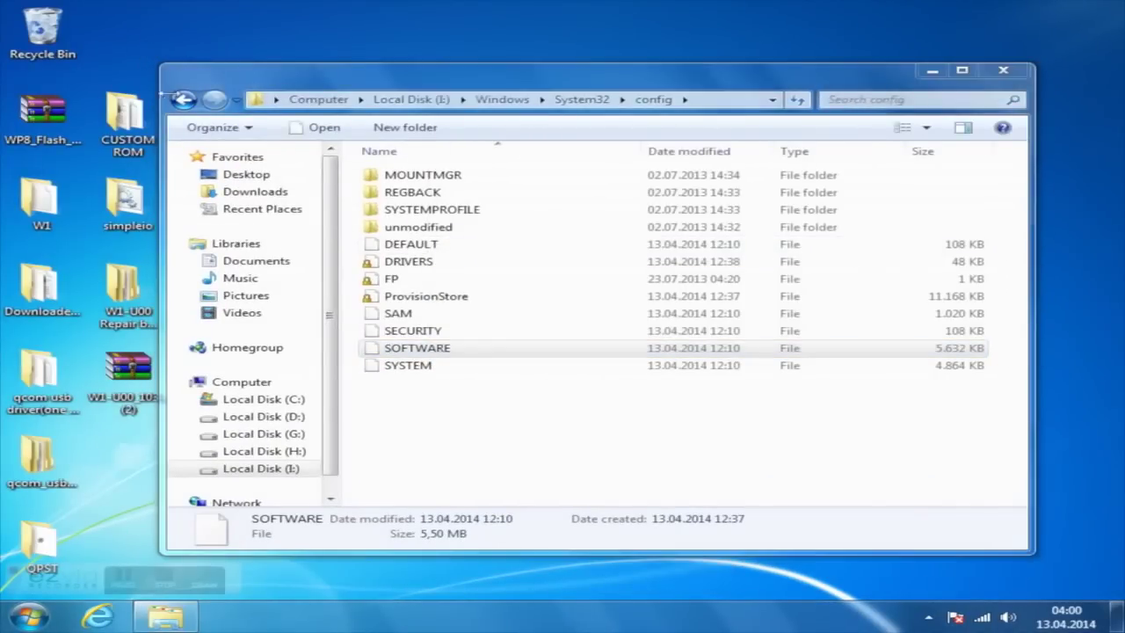
right_click(144, 41)
left_click(204, 114)
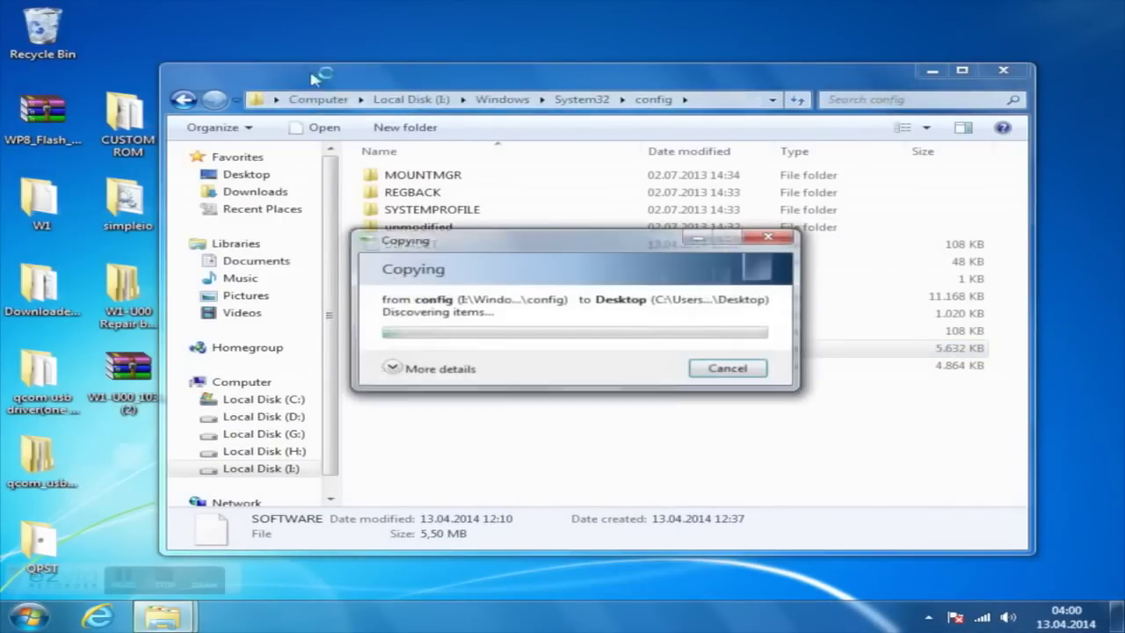
left_click_drag(321, 88, 575, 112)
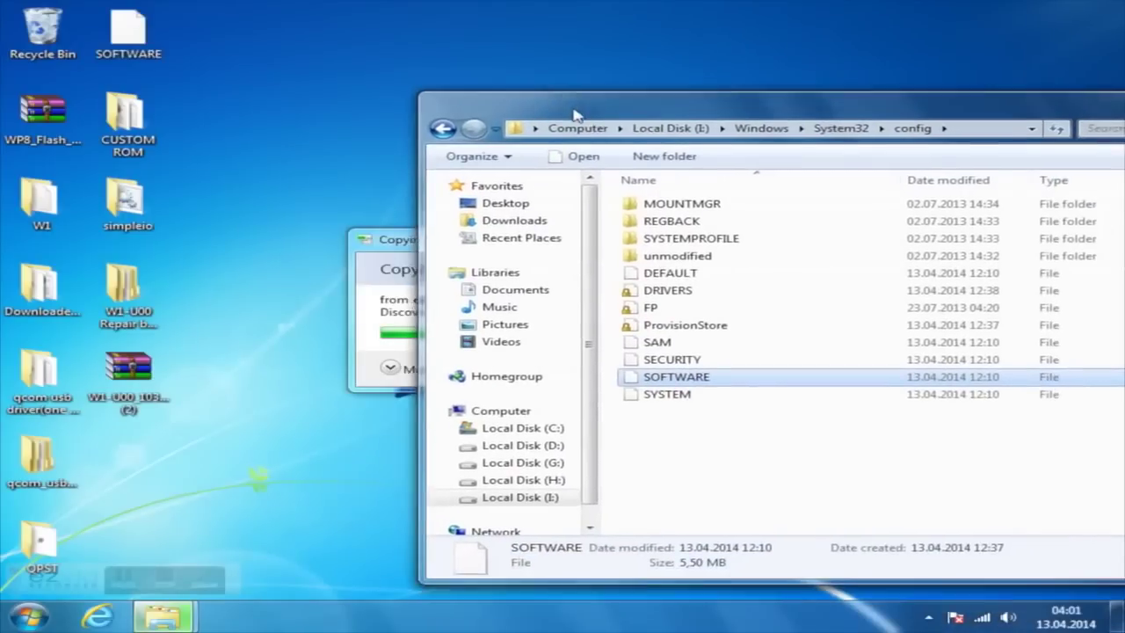
Search for regedit and open the Registry Editor
left_click(12, 615)
type("regedit")
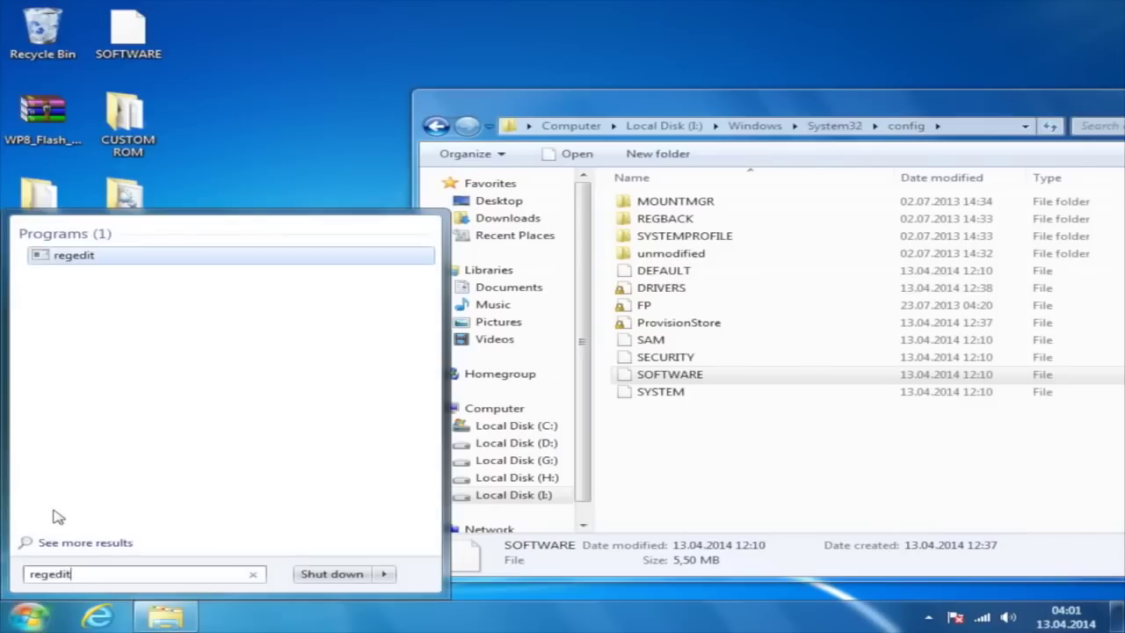
key("Return")
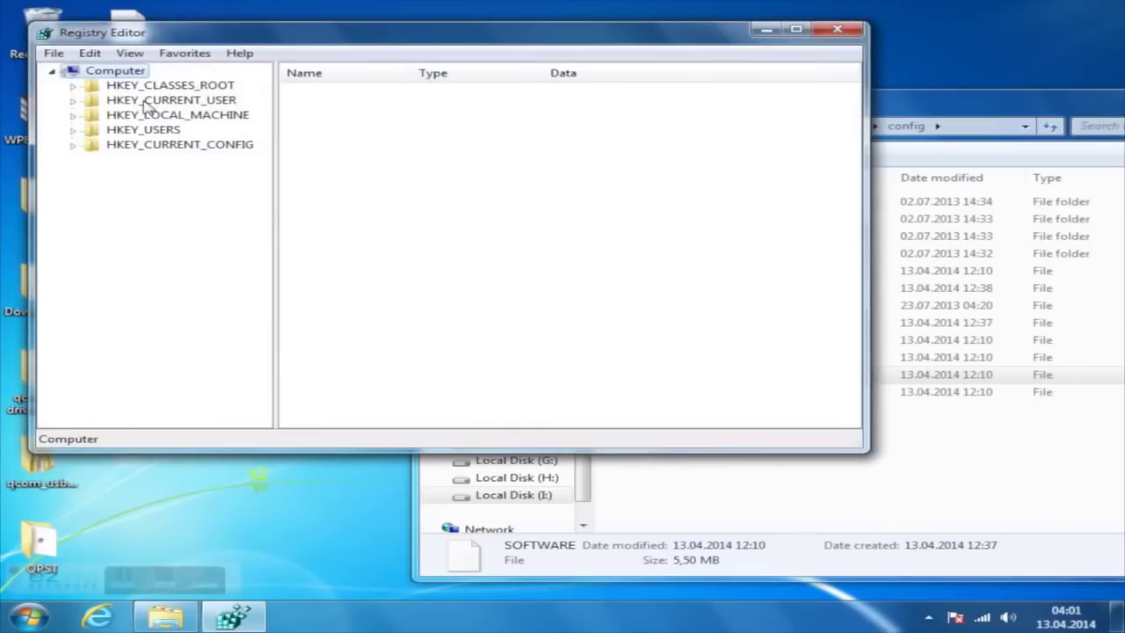
Load the desktop SOFTWARE file as a hive with key name 123 under HKEY_LOCAL_MACHINE and select the new key
left_click(132, 115)
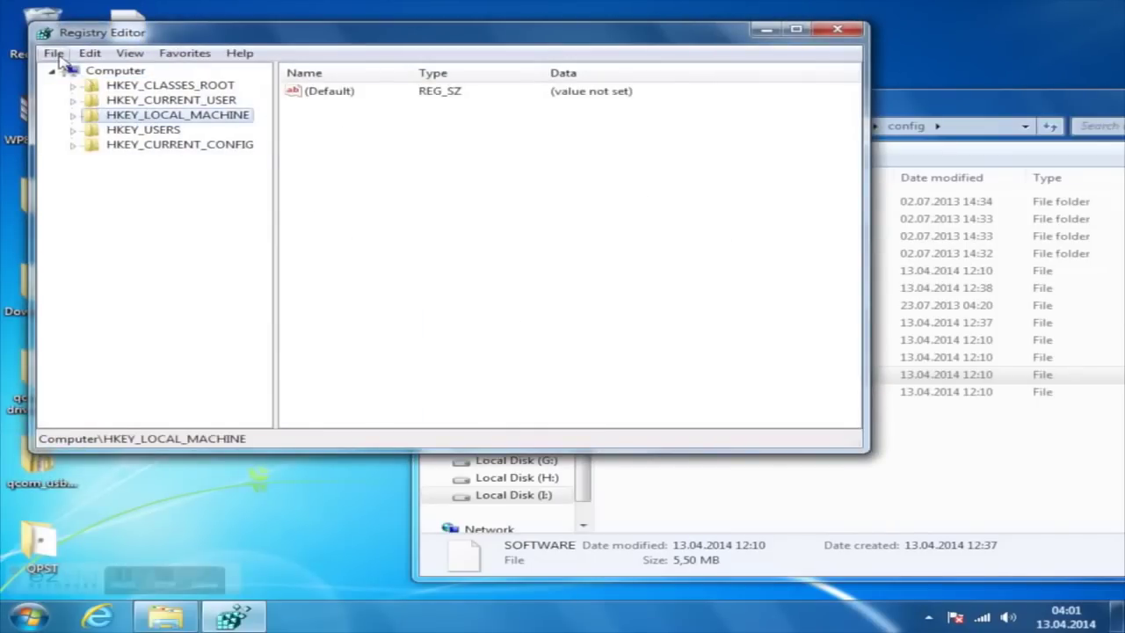
left_click(53, 53)
left_click(112, 114)
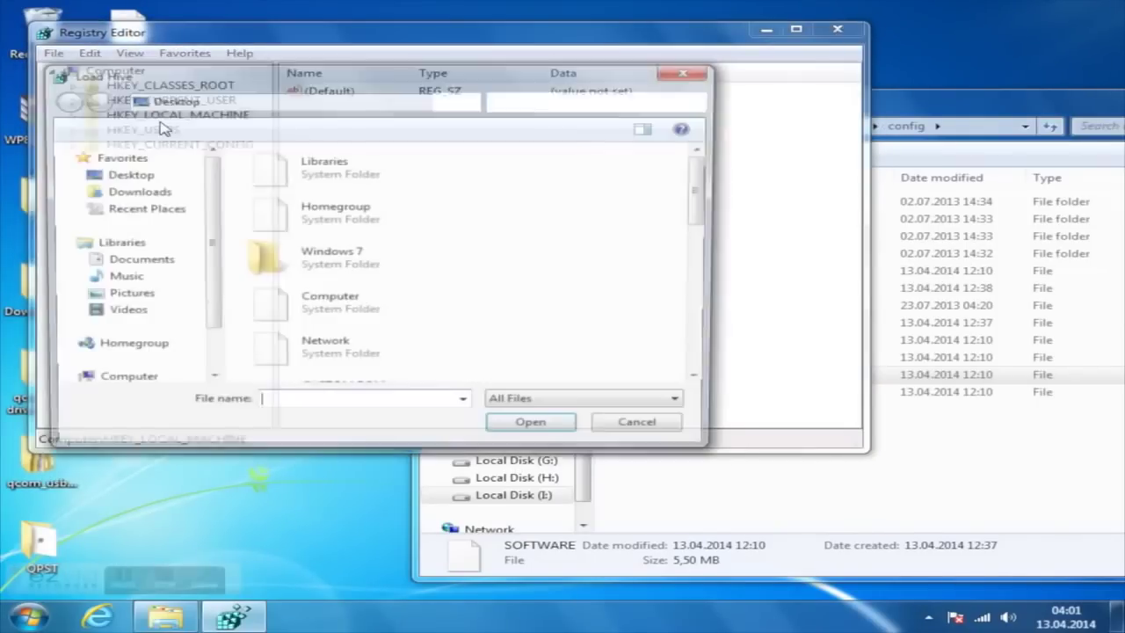
scroll(323, 343, "down", 5)
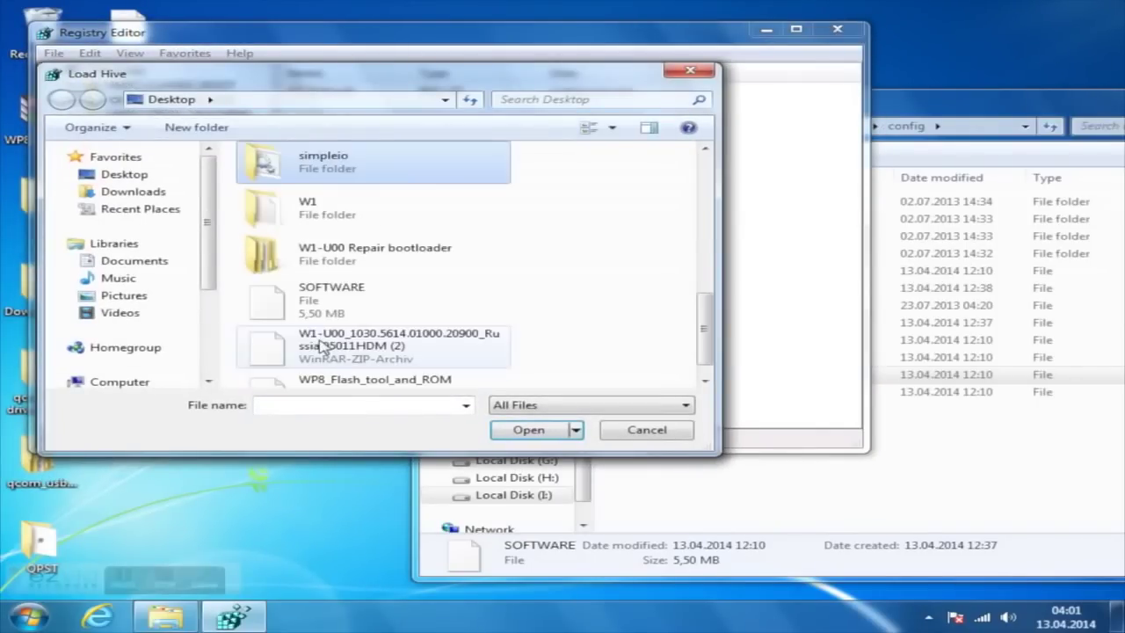
left_click(323, 299)
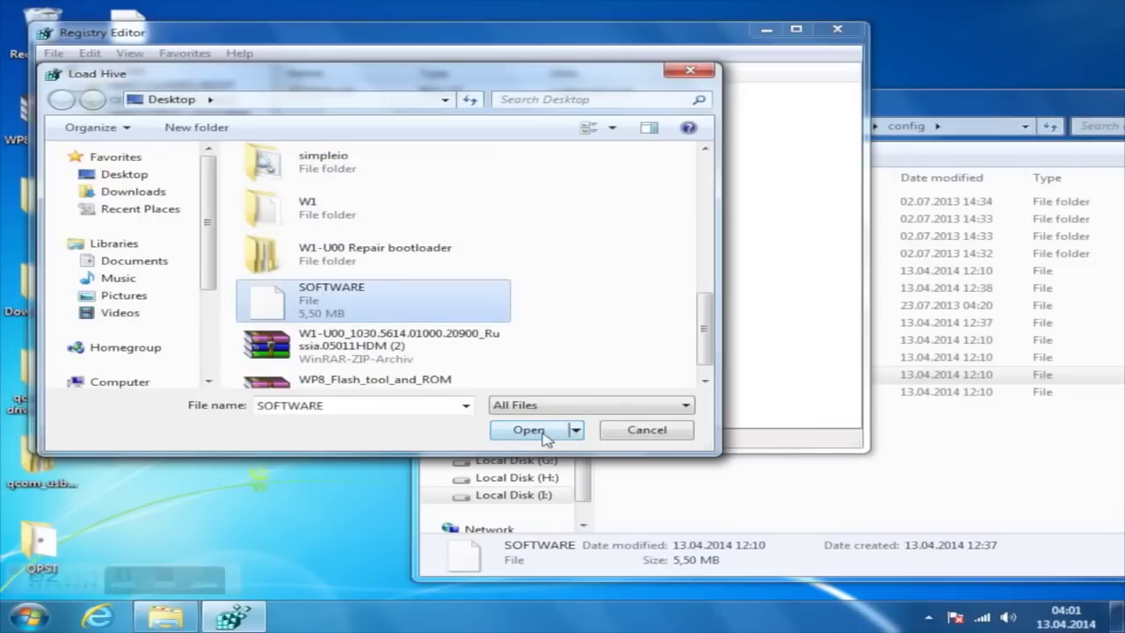
left_click(510, 429)
type("123")
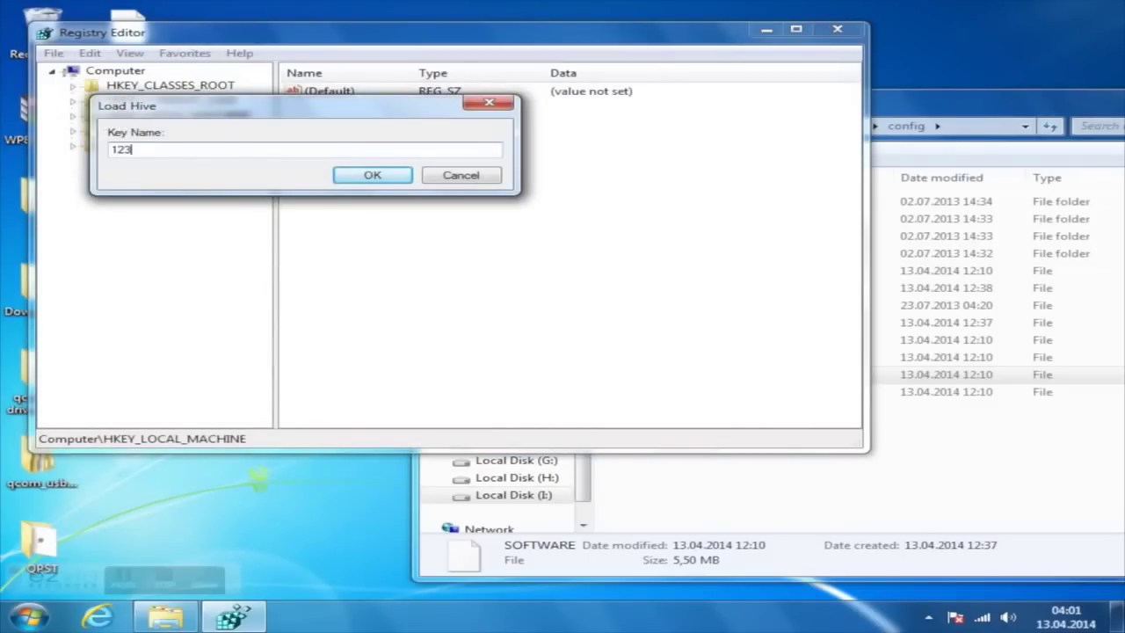
key("Return")
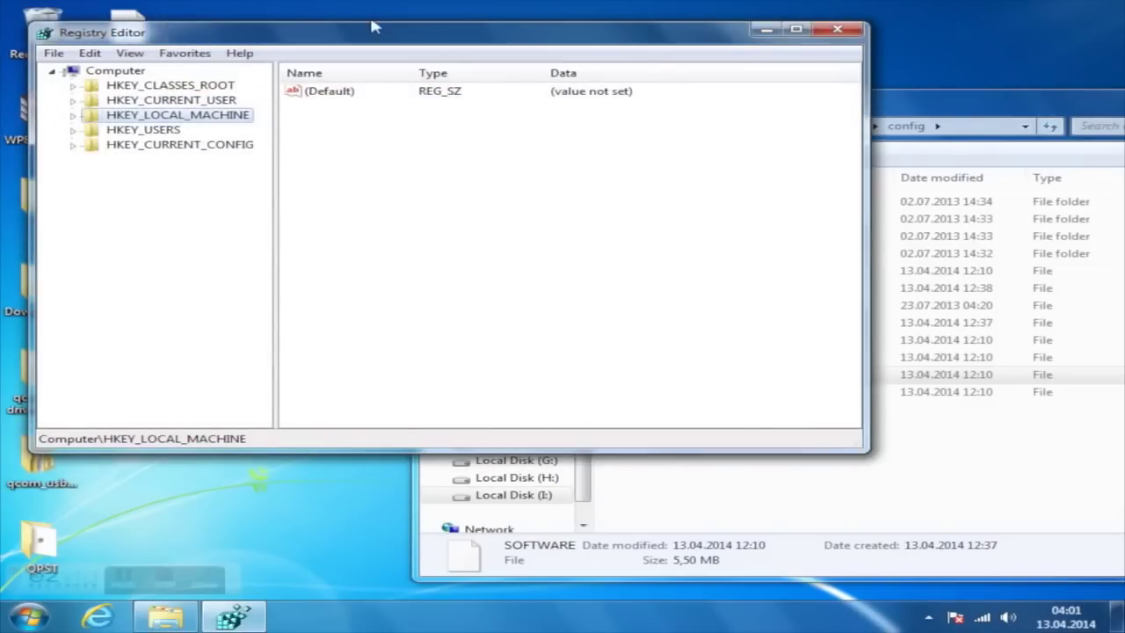
left_click(73, 115)
left_click(112, 132)
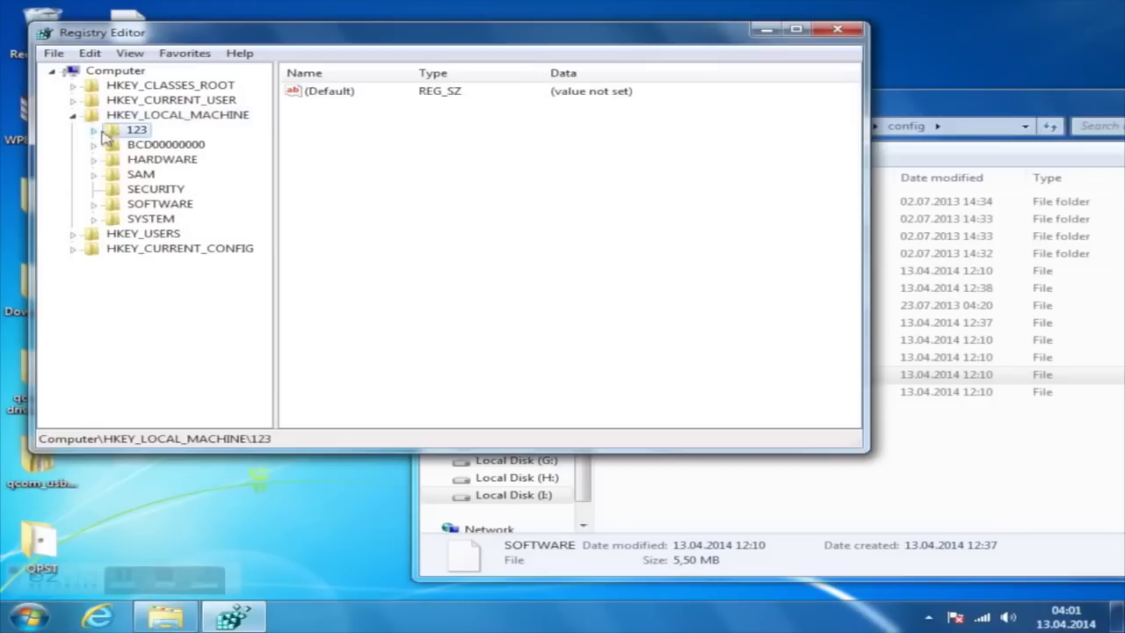
Expand the loaded hive down to its Microsoft branch, maximize the window, widen the key tree and select the DeviceReg key
left_click(94, 130)
left_click(116, 189)
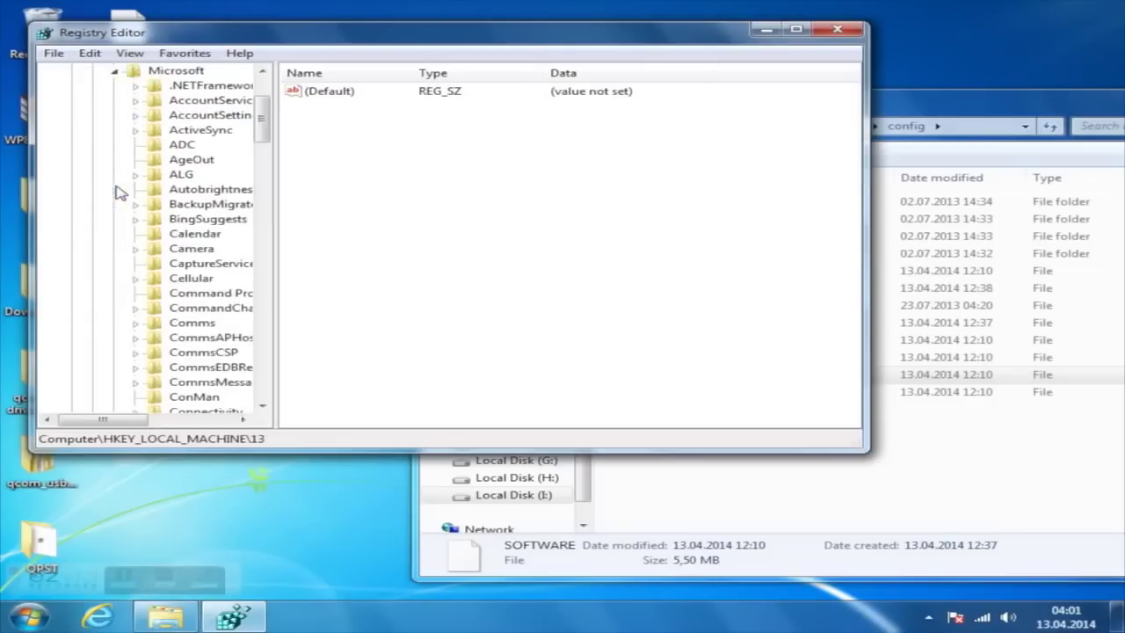
double_click(268, 40)
left_click_drag(239, 124, 427, 143)
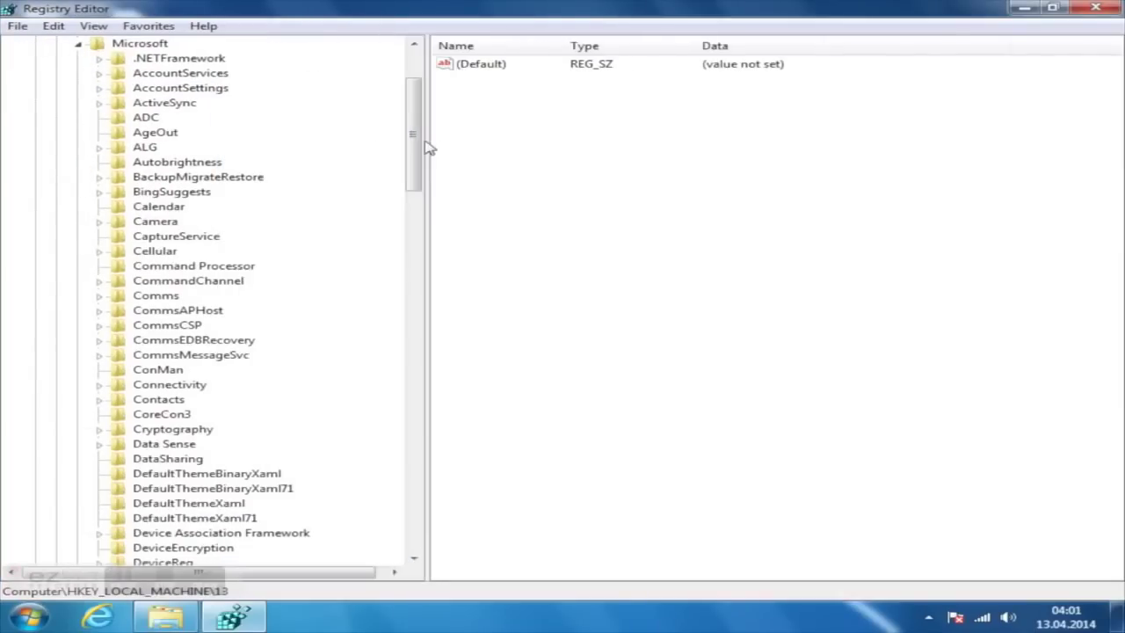
left_click(136, 236)
type("defdev")
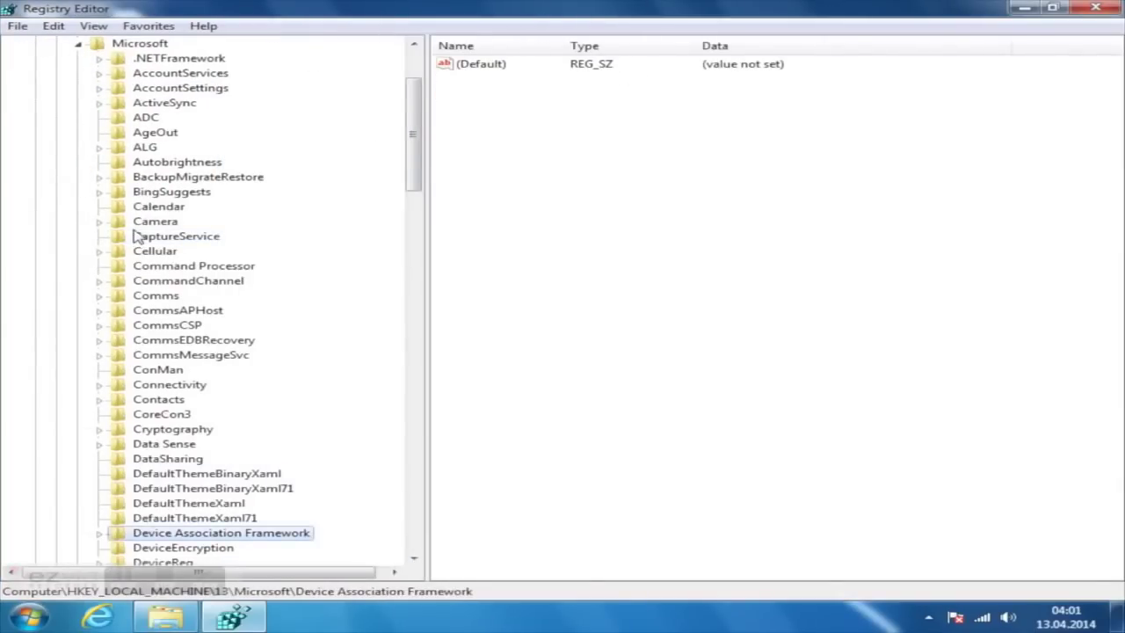
scroll(55, 430, "down", 2)
left_click(180, 474)
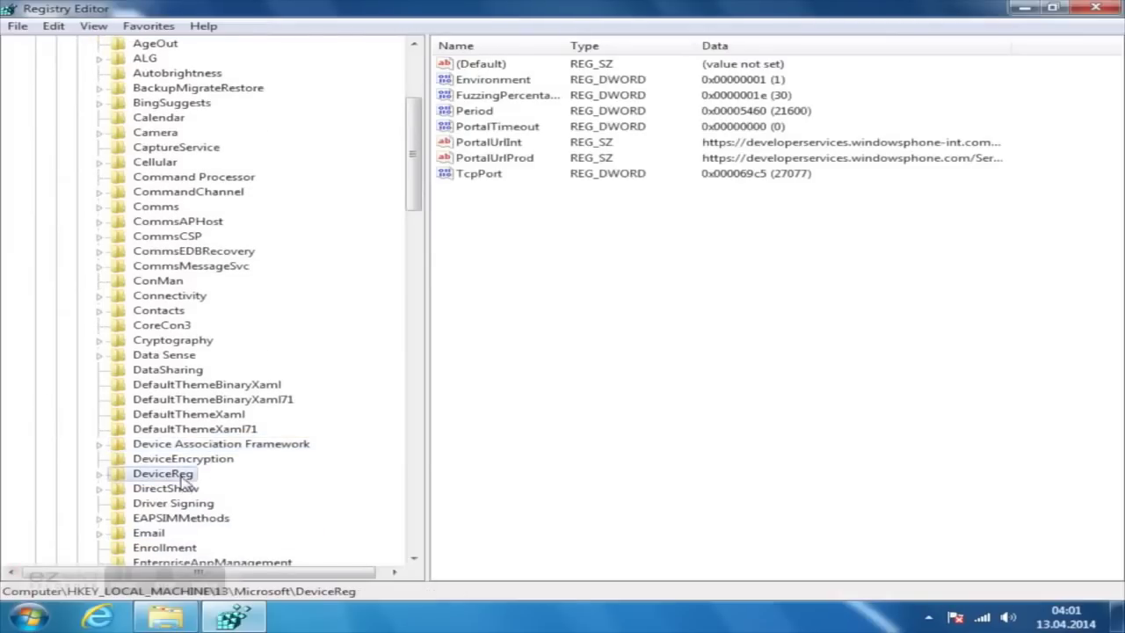
left_click(606, 144)
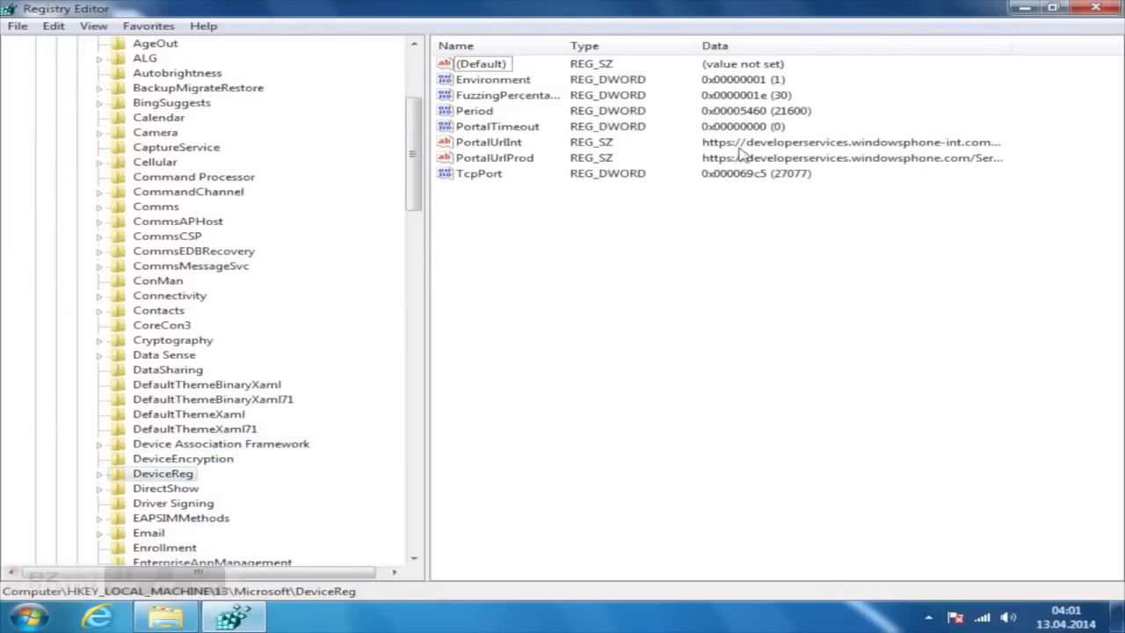
double_click(485, 143)
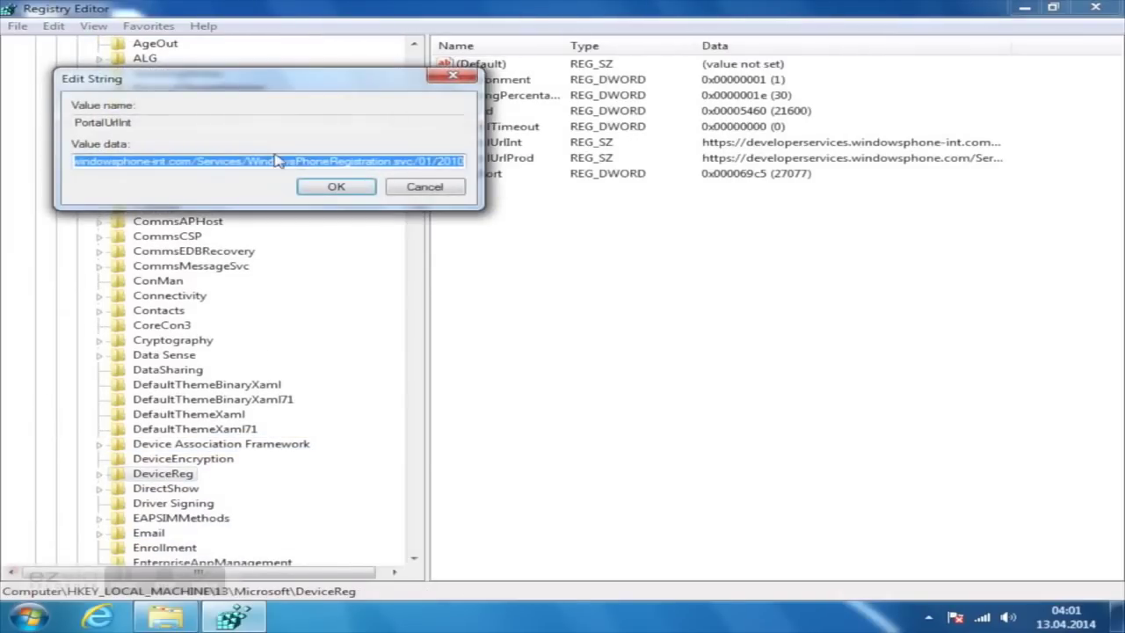
left_click(276, 161)
double_click(276, 161)
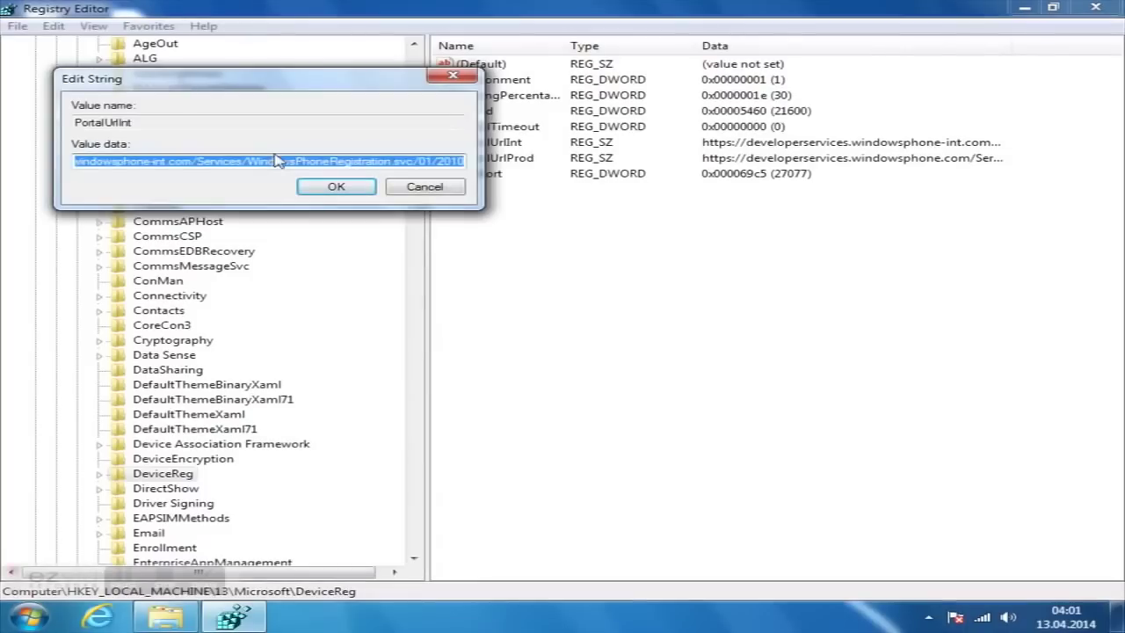
type("https://127.0.0.1")
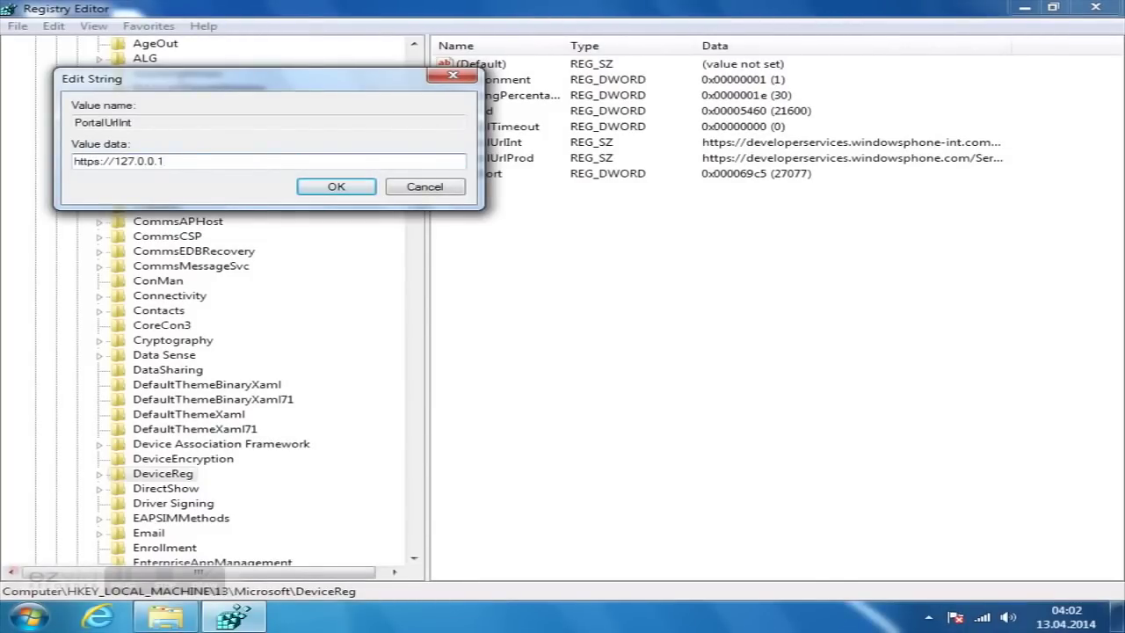
left_click(325, 193)
left_click(486, 160)
double_click(486, 160)
type("https://127.0.0.1")
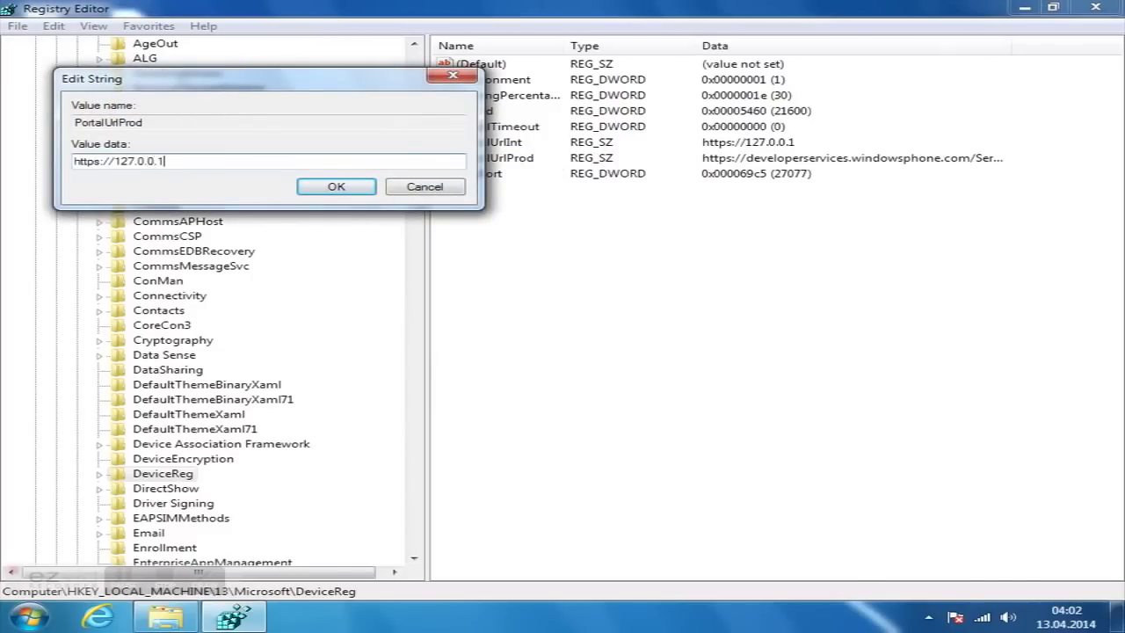
key("Return")
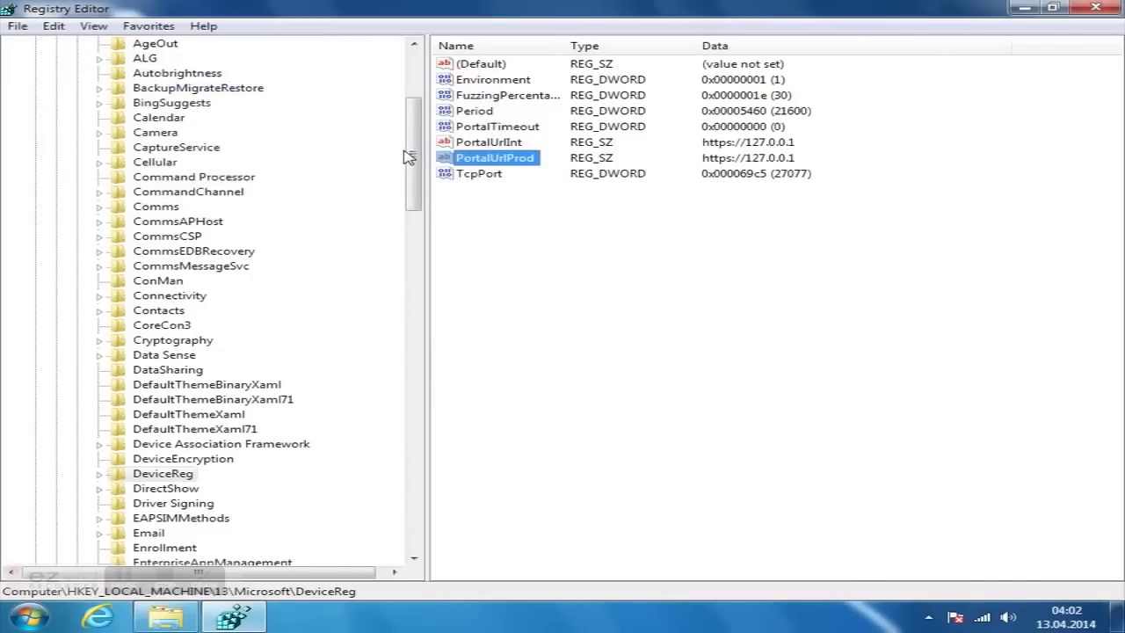
Set the MaxUnsignedApp value in the Install subkey of DeviceReg to hexadecimal 10003
left_click(147, 476)
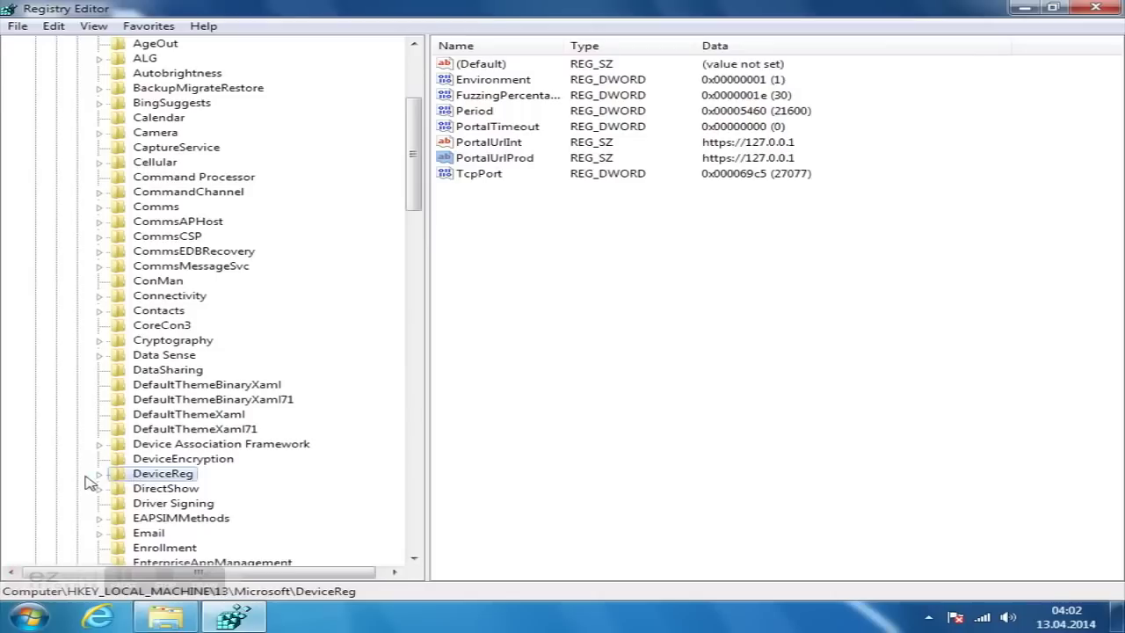
left_click(97, 475)
left_click(147, 487)
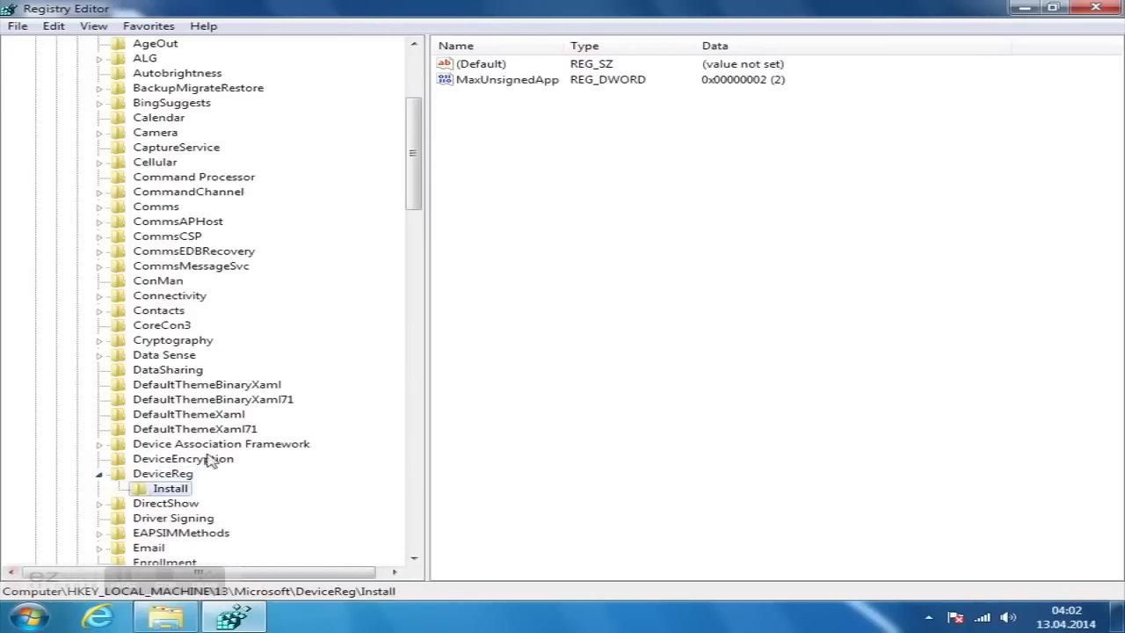
double_click(488, 81)
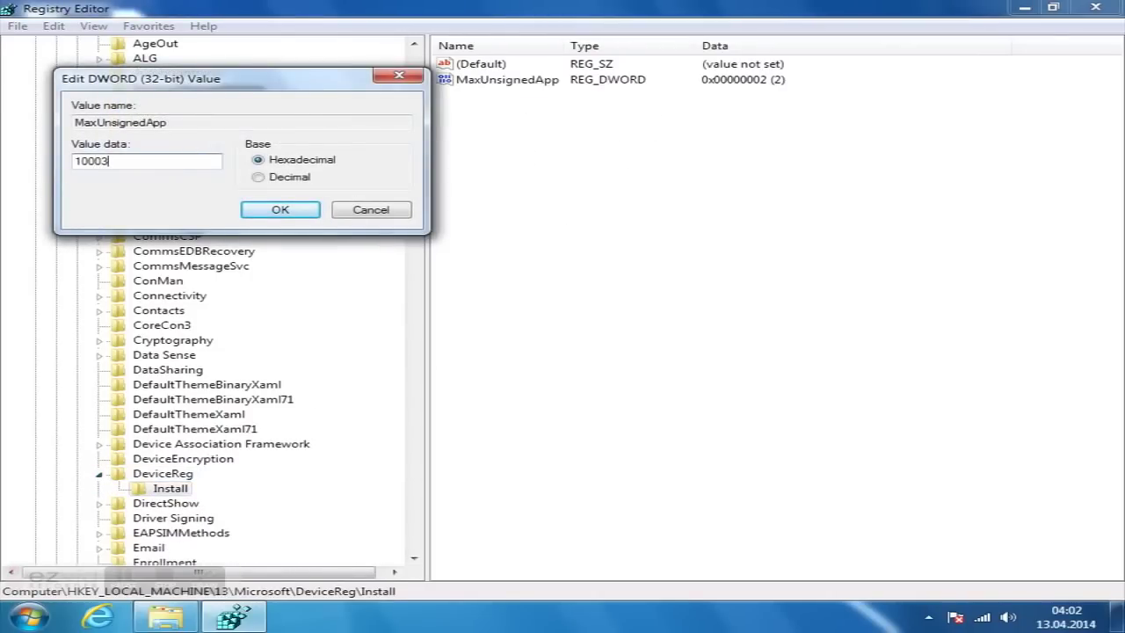
key("Return")
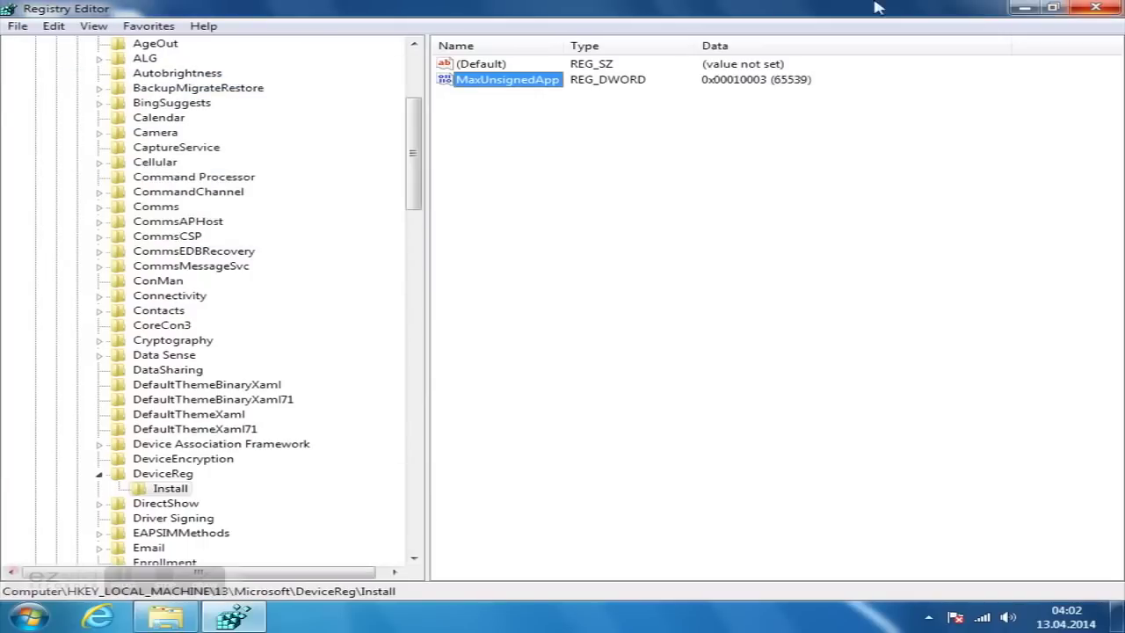
Locate SecurityManager under the loaded hive's Microsoft key, expand it and select its CapabilityClasses subkey
left_click_drag(412, 190, 412, 106)
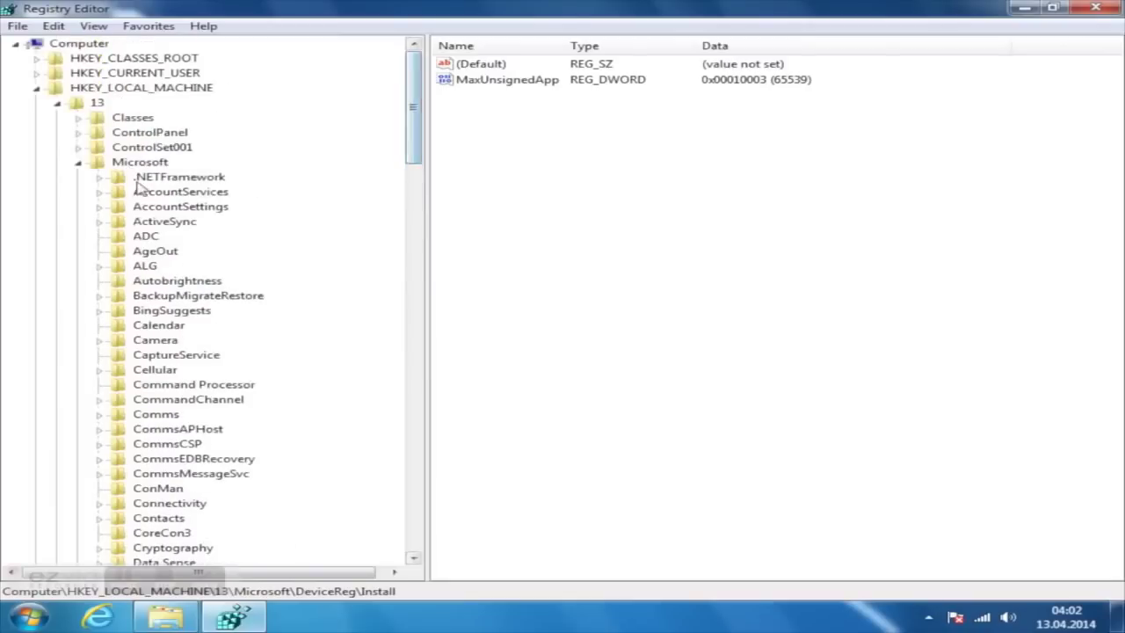
left_click(154, 163)
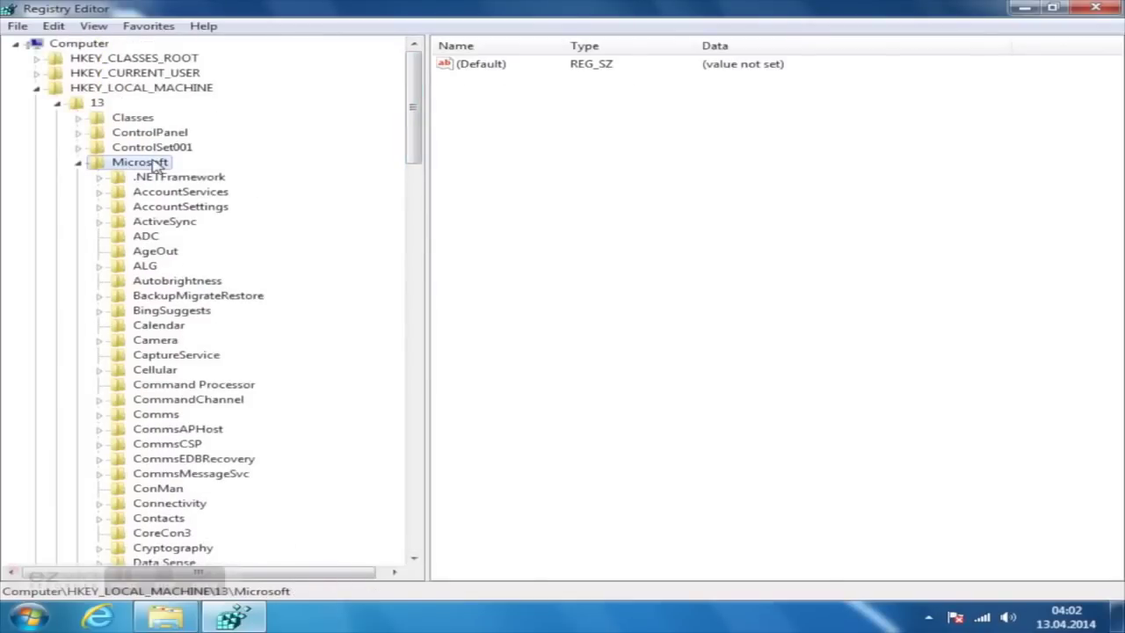
type("security")
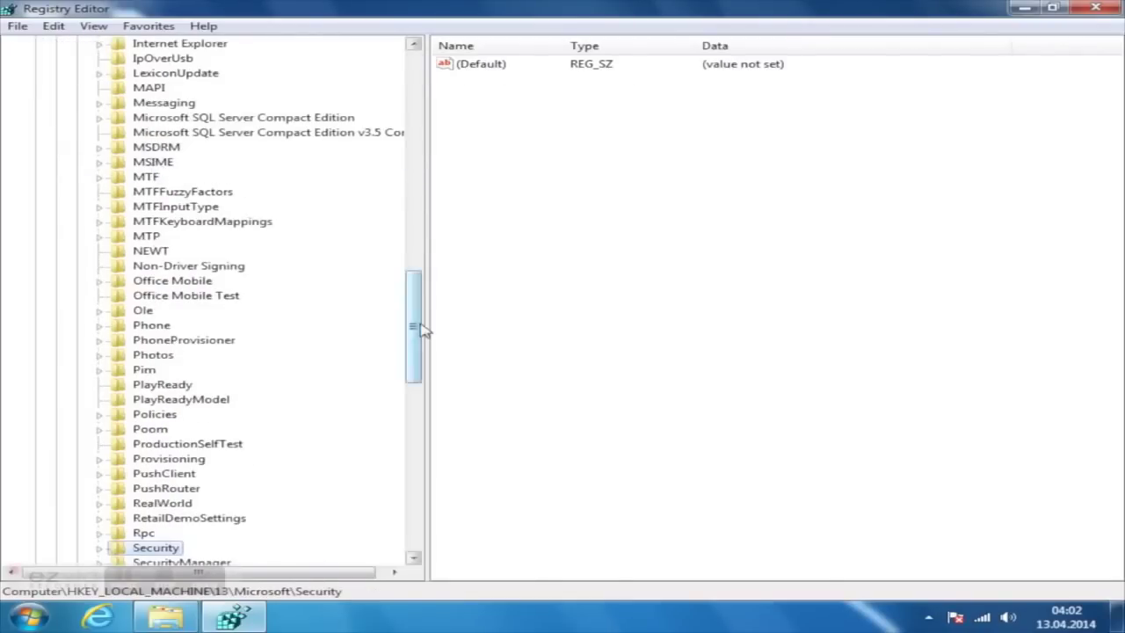
left_click_drag(419, 327, 413, 353)
left_click(102, 370)
left_click(140, 370)
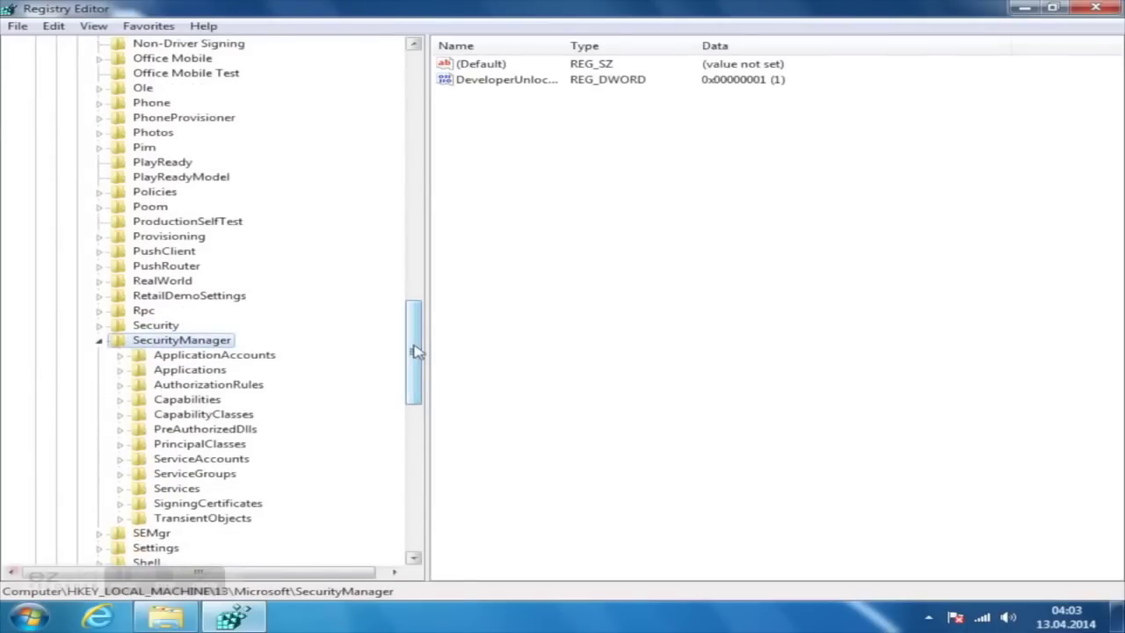
type("c")
left_click(178, 420)
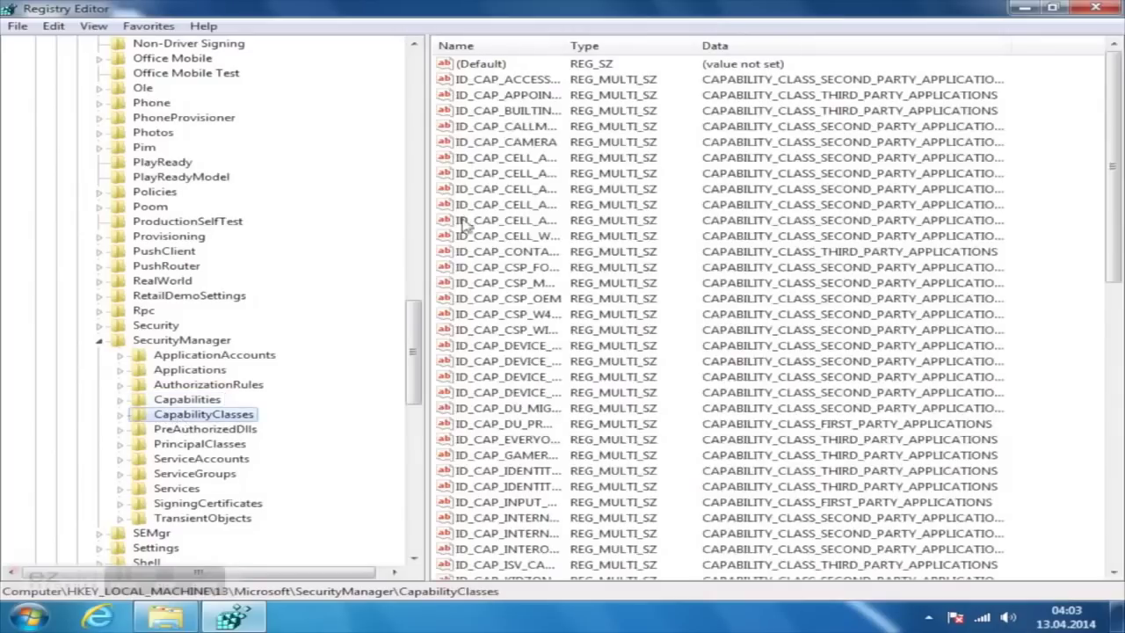
Create a new multi-string value named ID_CAP_DEVELOPERUNLOCK_API in the CapabilityClasses key
left_click_drag(1116, 189, 1082, 455)
right_click(1077, 525)
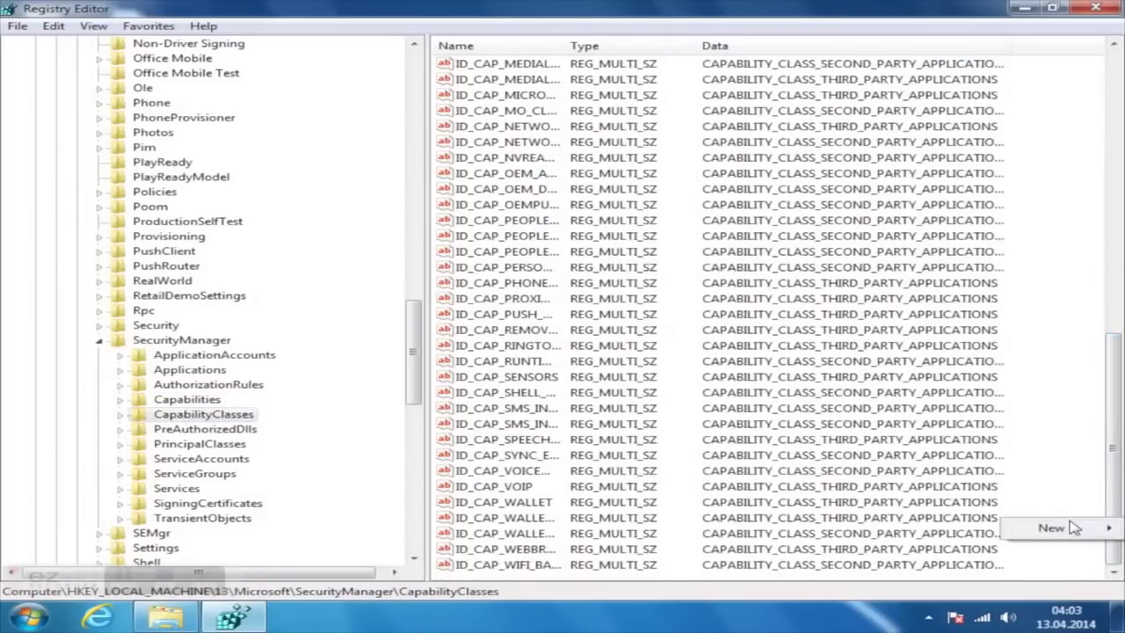
mouse_move(1074, 527)
left_click(914, 508)
type("C")
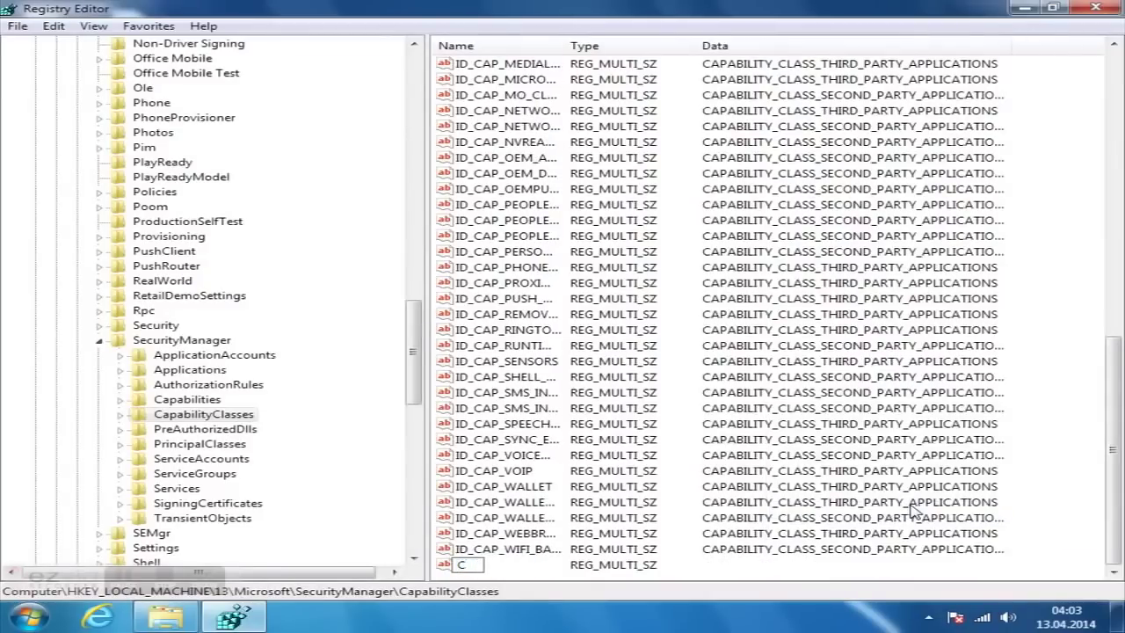
type("A")
key("BackSpace")
key("BackSpace")
type("ID_CAP_THIRD_PART")
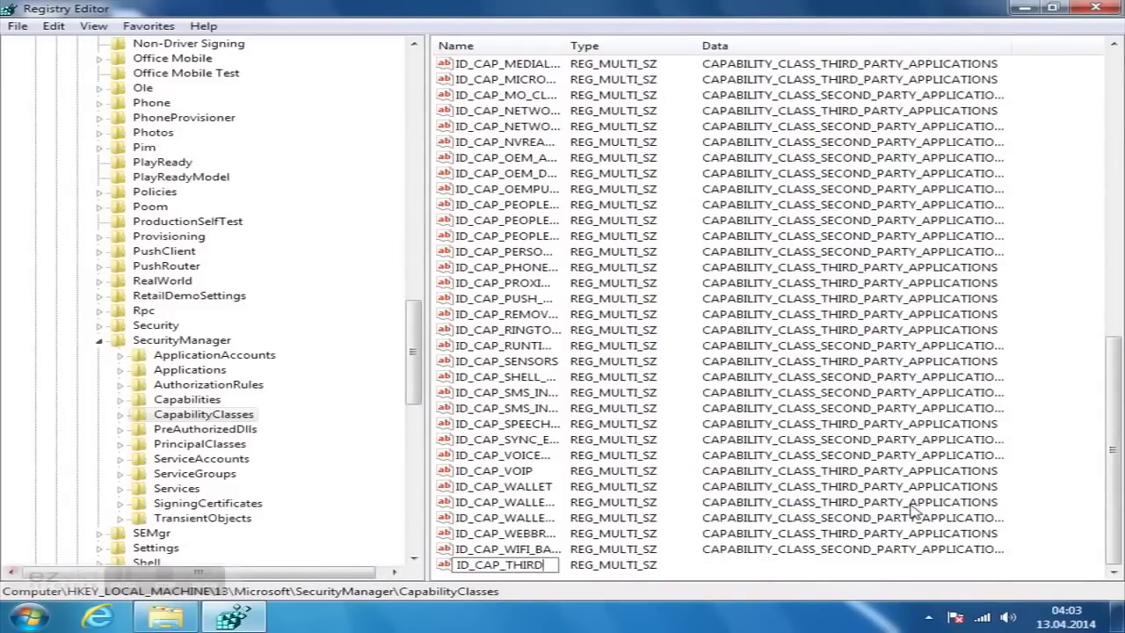
key("BackSpace")
key("BackSpace")
key("BackSpace")
key("BackSpace")
key("BackSpace")
key("BackSpace")
key("BackSpace")
key("BackSpace")
key("BackSpace")
key("BackSpace")
type("DEVELOPERUNLOCK_API")
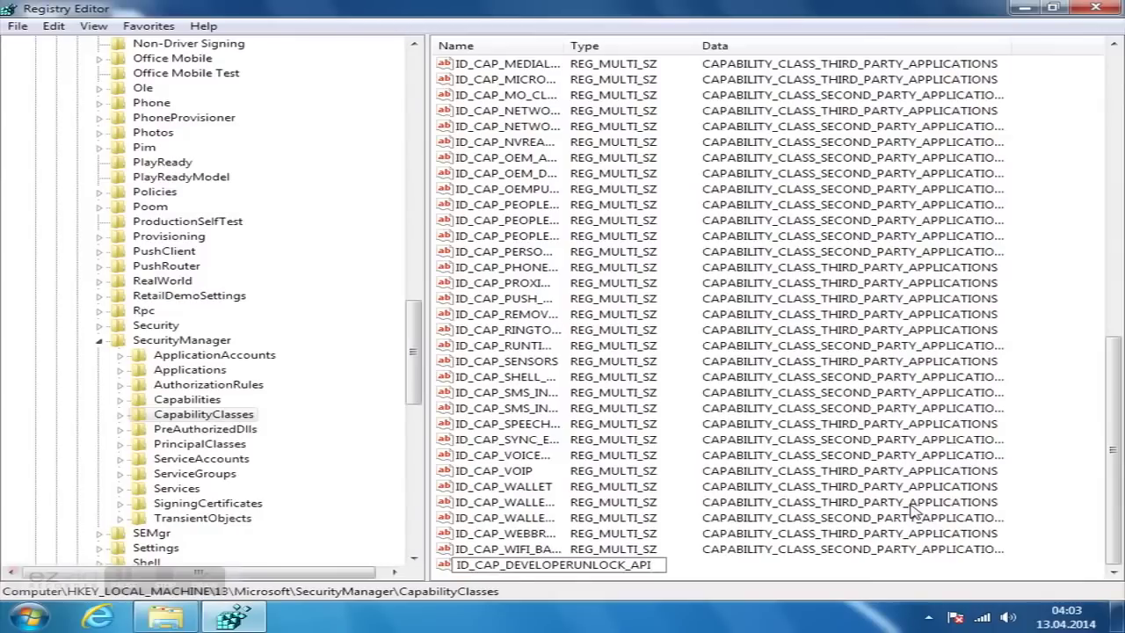
key("Return")
Set the data of the ID_CAP_DEVELOPERUNLOCK_API value to CAPABILITY_CLASS_THIRD_PARTY_APPLICATIONS
key("Return")
type("CAPABILITY_")
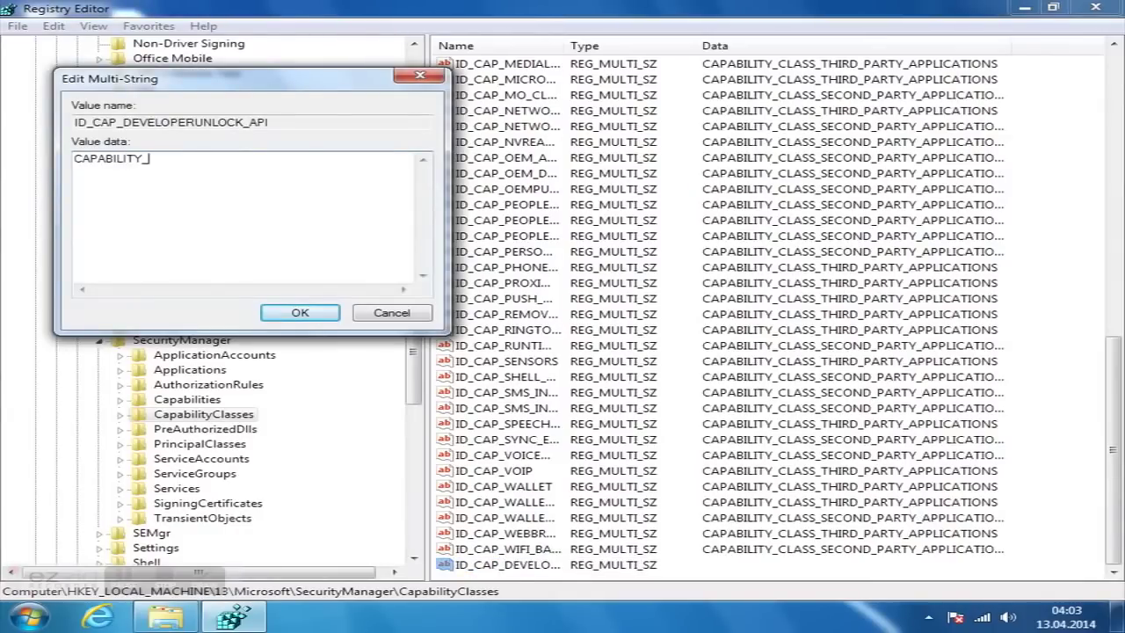
type("CLASS_THIRD_PARTY_APP")
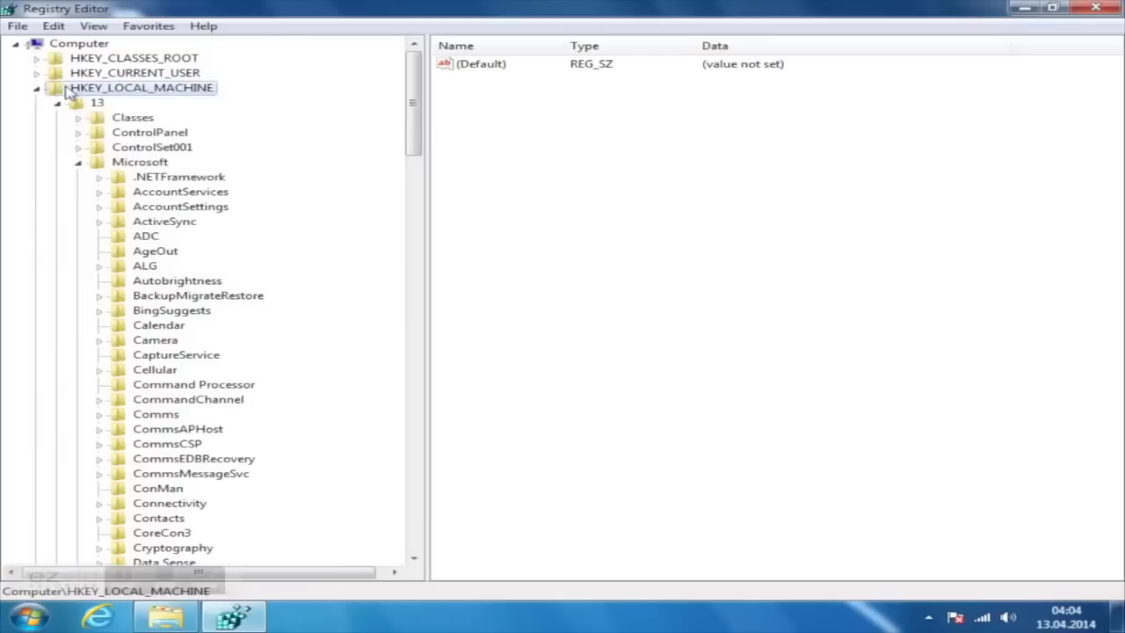
Unload the edited hive from HKEY_LOCAL_MACHINE and close the Registry Editor
left_click(83, 103)
left_click(16, 25)
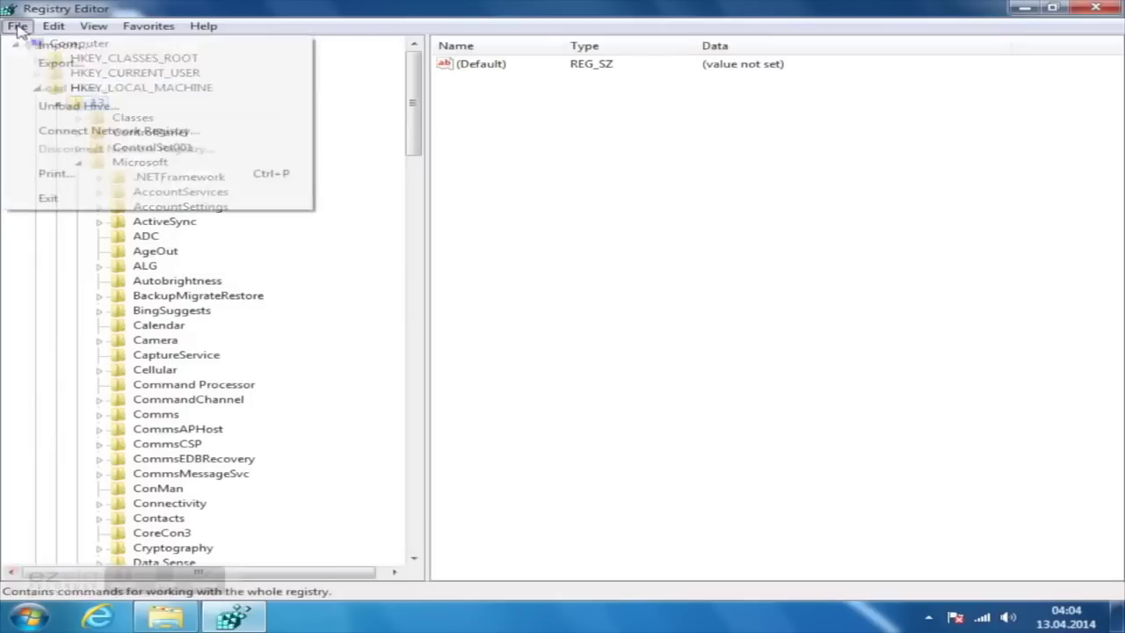
left_click(76, 106)
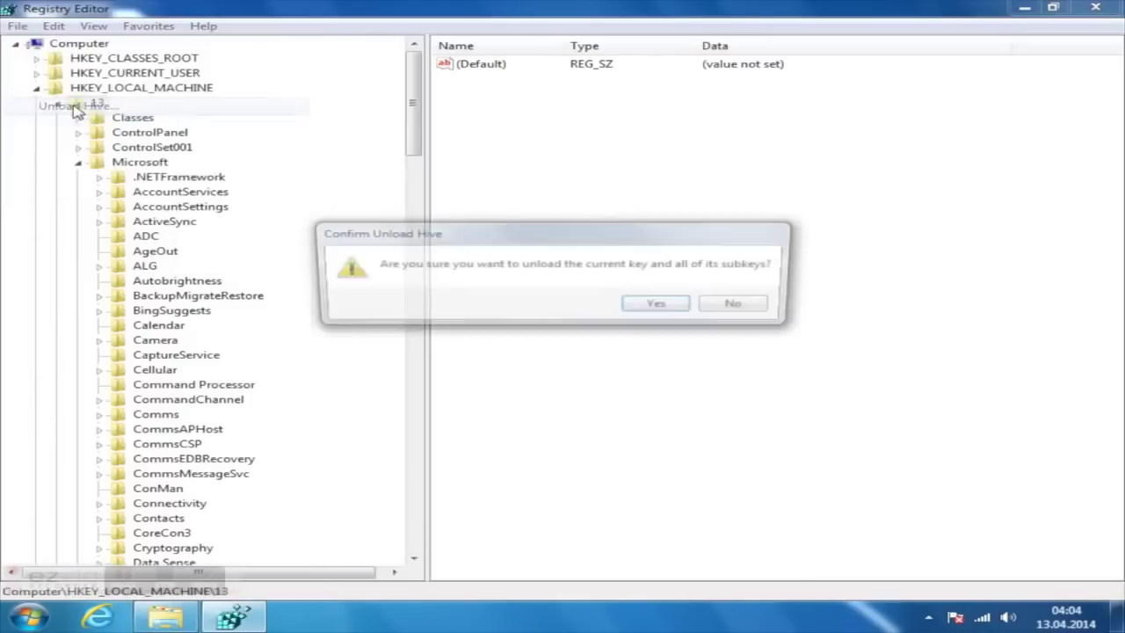
left_click(659, 305)
left_click(1095, 7)
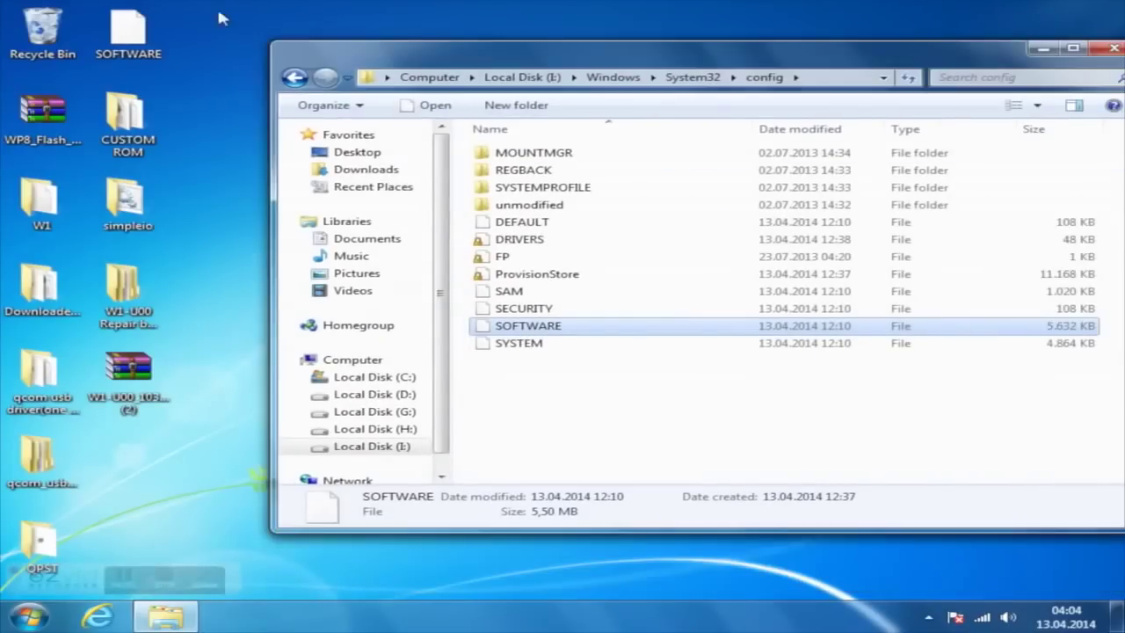
Copy the edited SOFTWARE file from the desktop into the phone's config folder, replacing the existing file, and show the desktop
left_click_drag(128, 31, 526, 429)
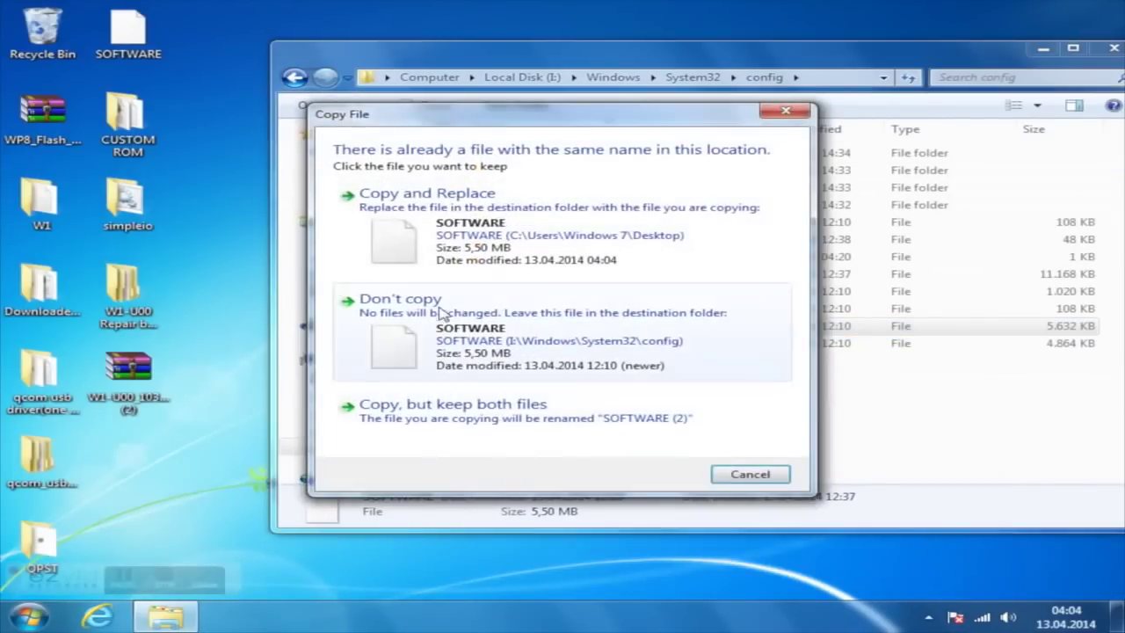
left_click(398, 202)
left_click(511, 376)
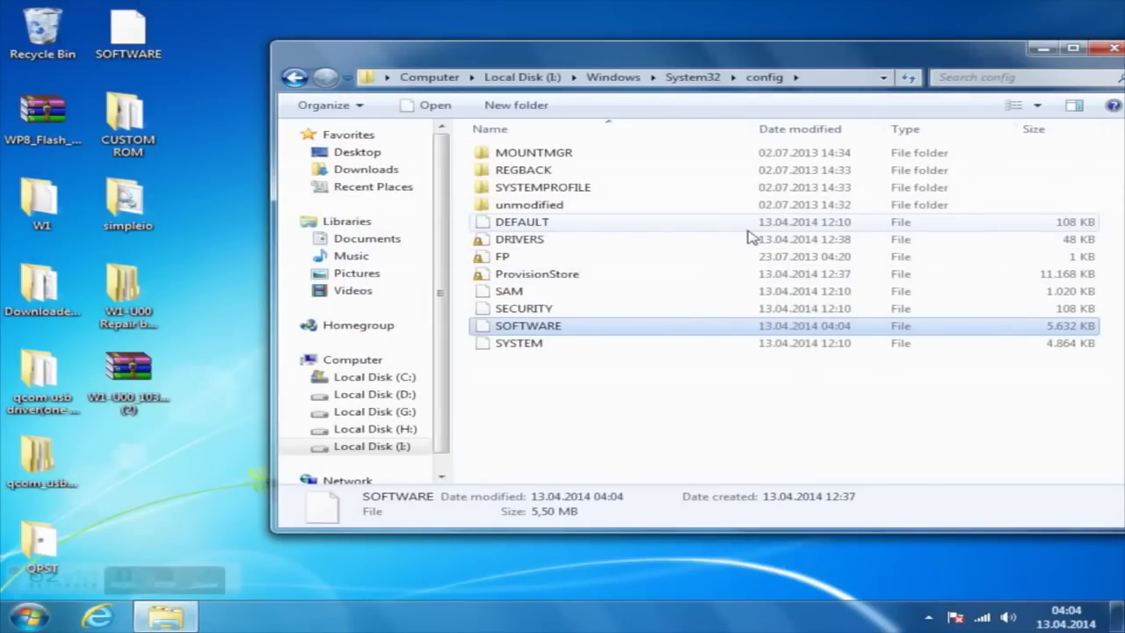
key("super+d")
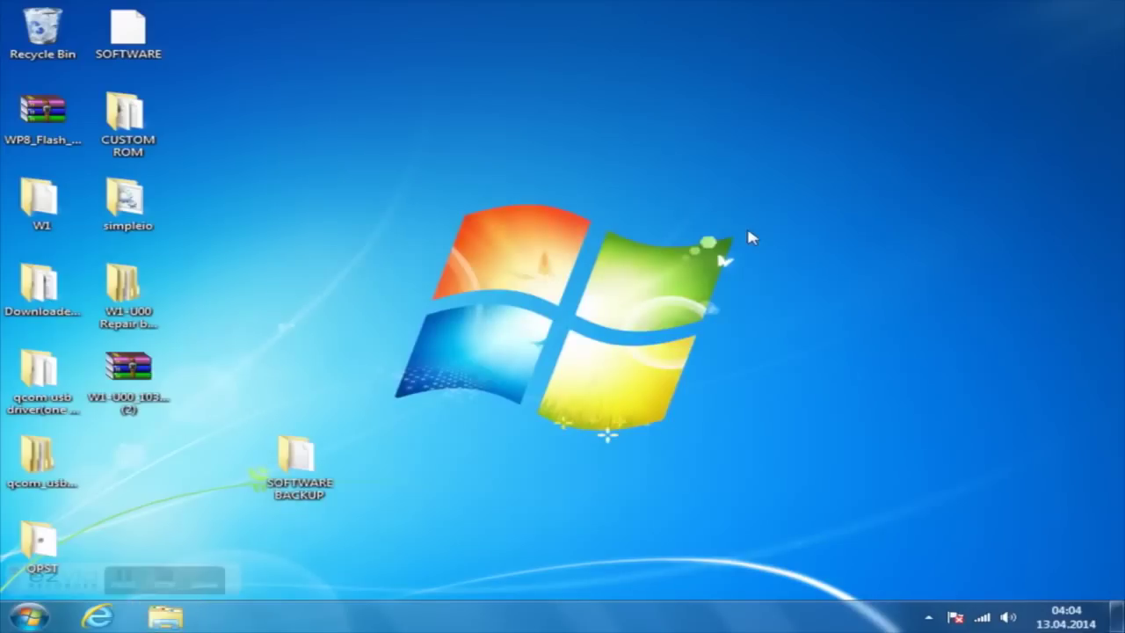